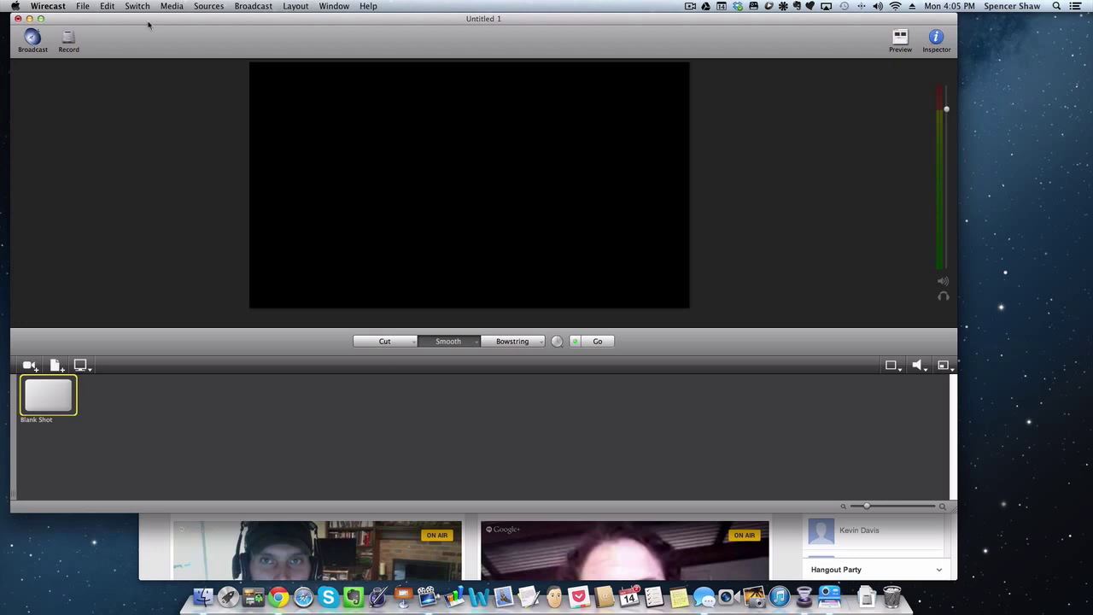
Set the canvas size to 720p (1280x720) and dismiss the aspect-ratio warning.
{"action": "left_click", "coordinate": [116, 5]}
{"action": "mouse_move", "coordinate": [264, 5]}
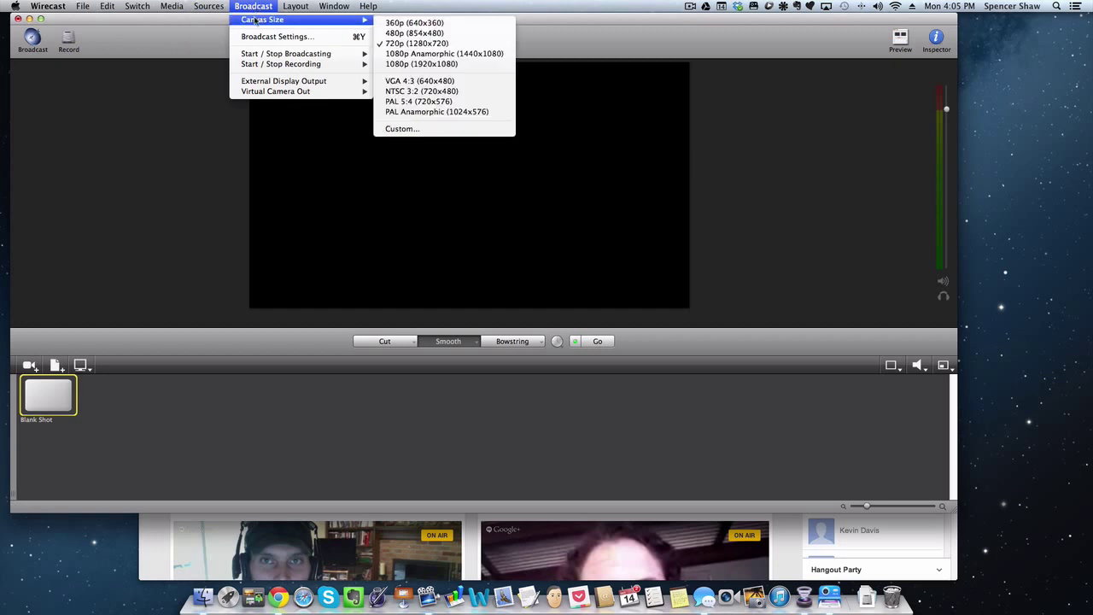
{"action": "left_click", "coordinate": [419, 44]}
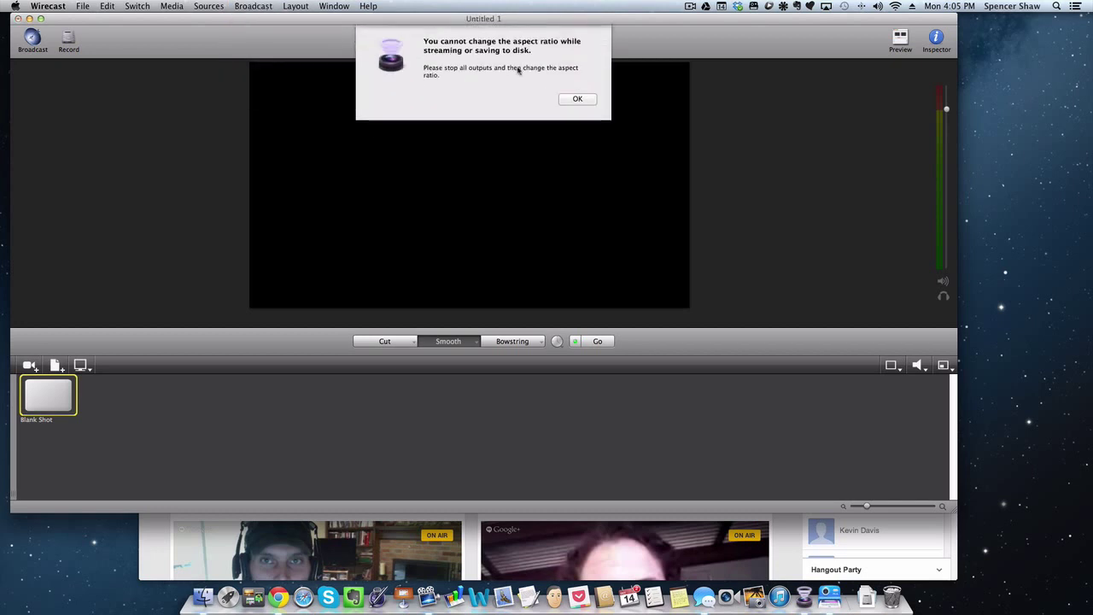
{"action": "left_click", "coordinate": [578, 100]}
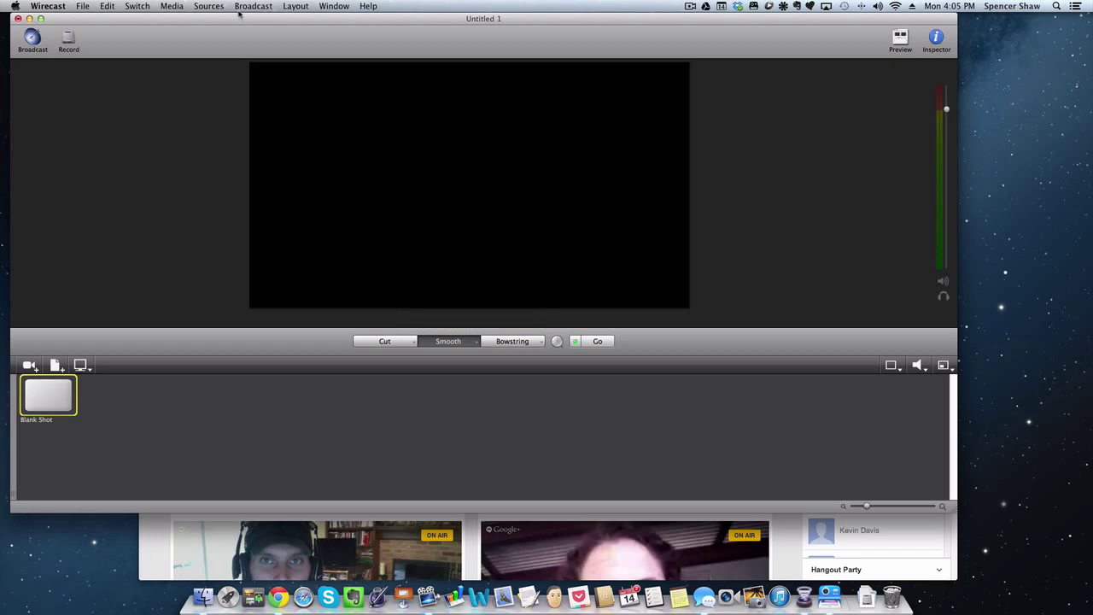
Add HD Pro Webcam C920 video and HD Pro Webcam C920 audio shots.
{"action": "left_click", "coordinate": [29, 365]}
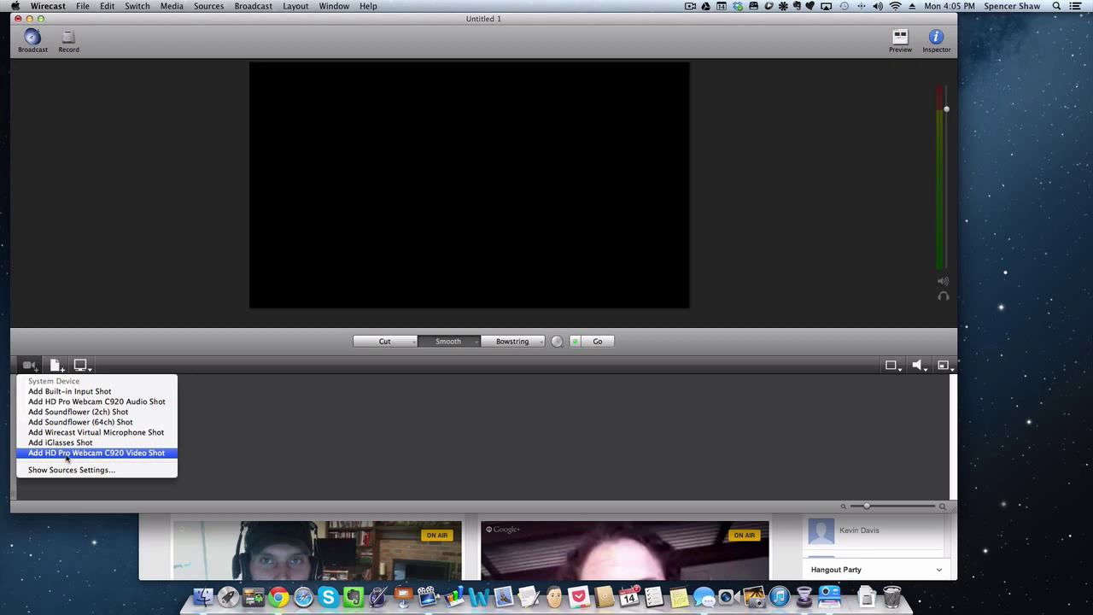
{"action": "left_click", "coordinate": [67, 454]}
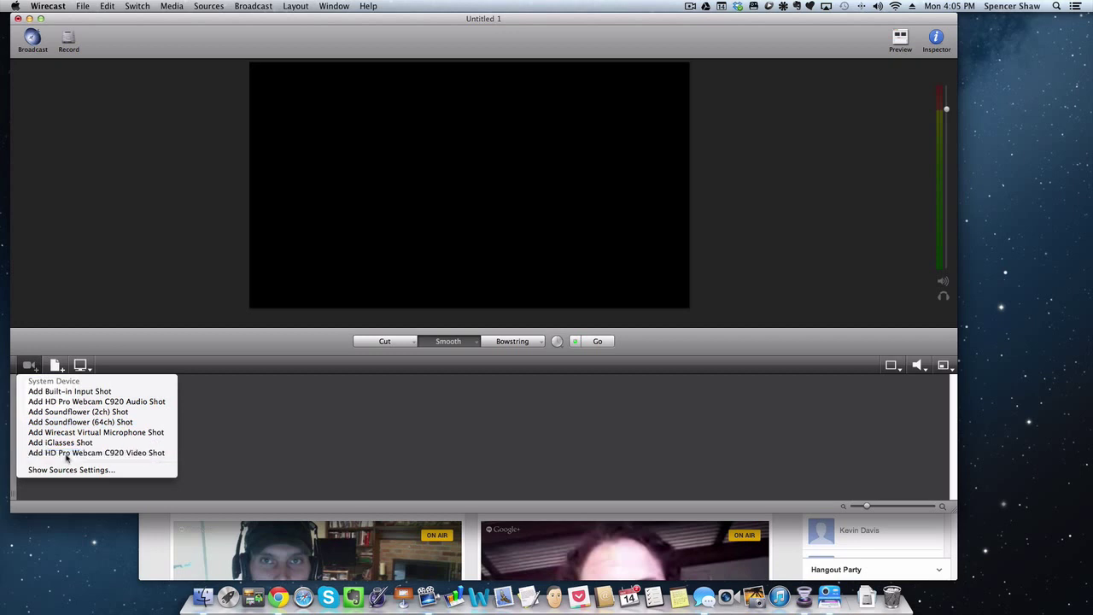
{"action": "left_click", "coordinate": [29, 366]}
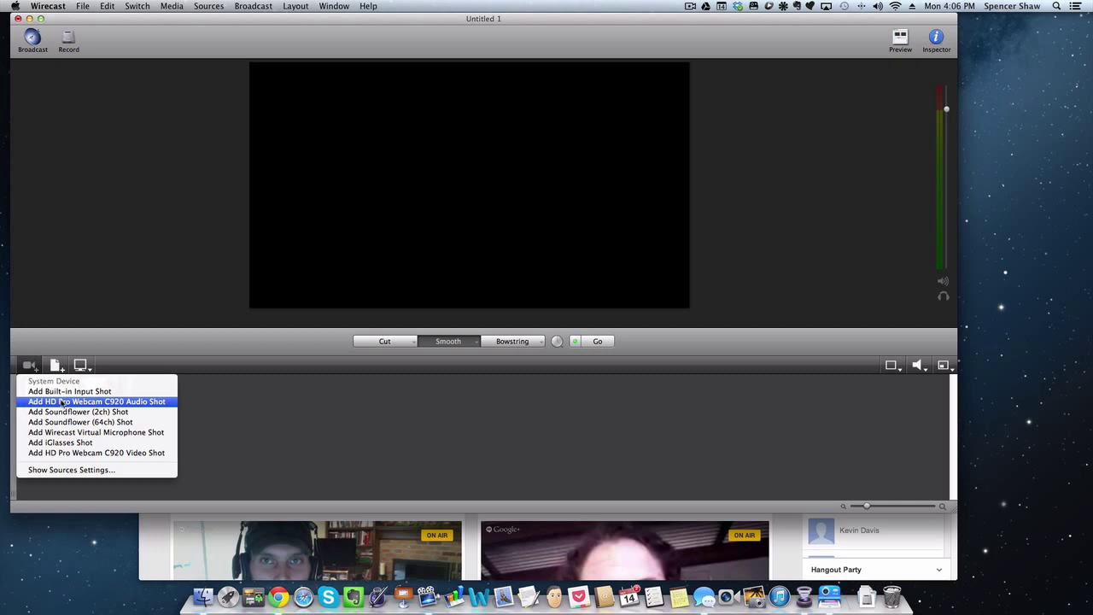
{"action": "left_click", "coordinate": [62, 402]}
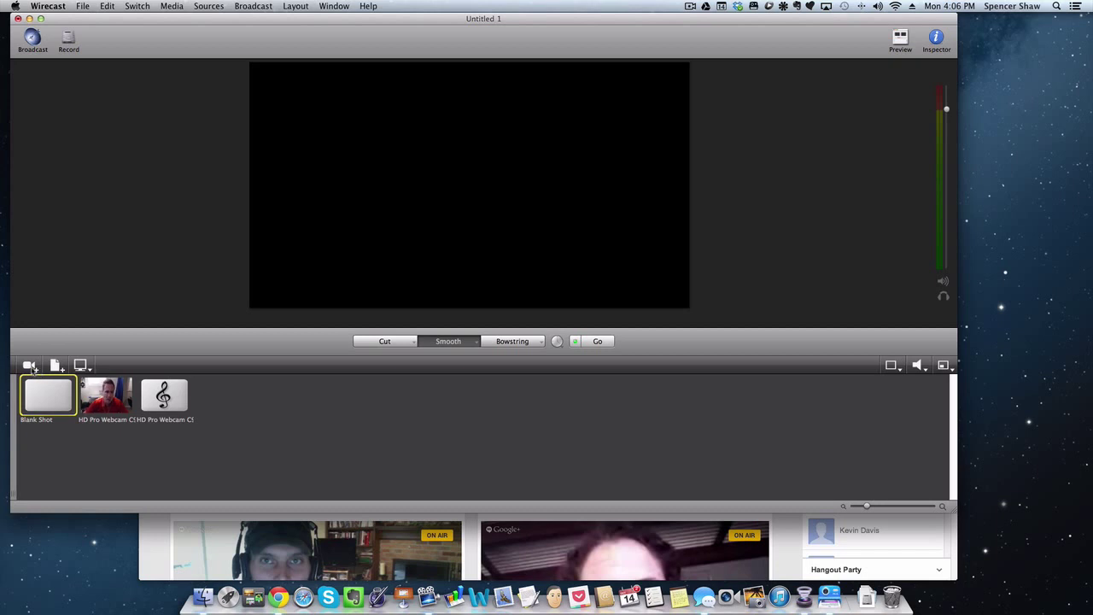
{"action": "left_click", "coordinate": [31, 365]}
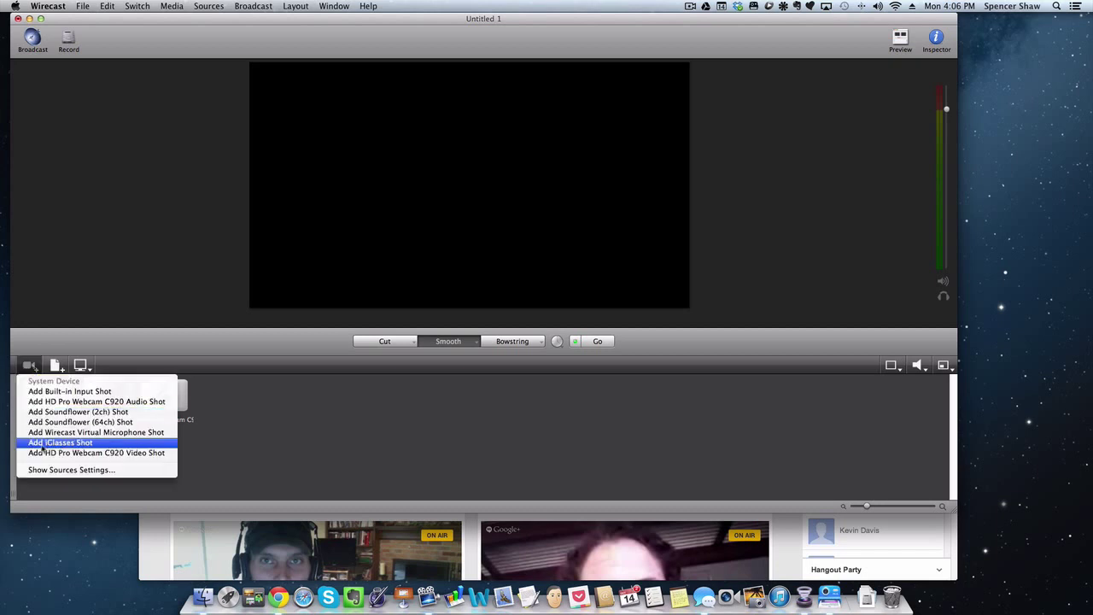
{"action": "left_click", "coordinate": [51, 454]}
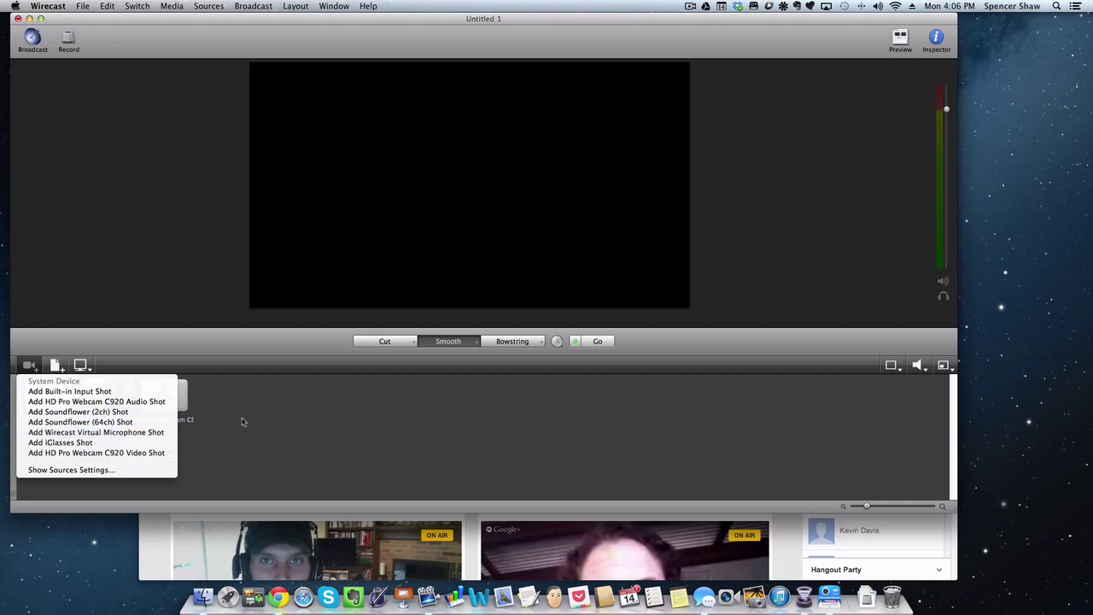
Add EMM Personal Approach.mp4 from the Desktop as a video shot twice.
{"action": "left_click", "coordinate": [58, 366]}
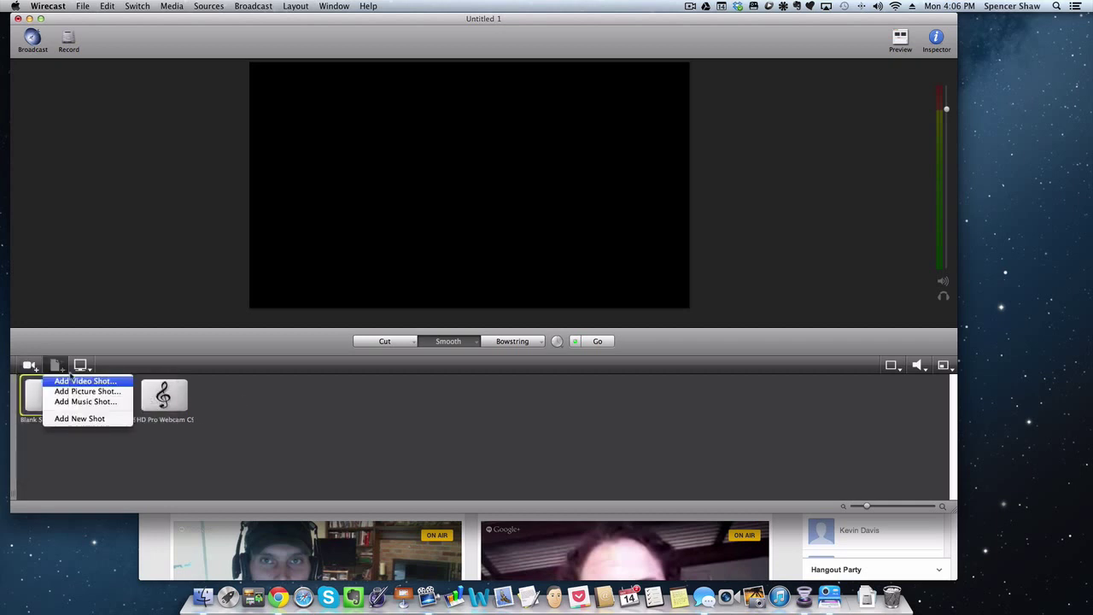
{"action": "left_click", "coordinate": [72, 384]}
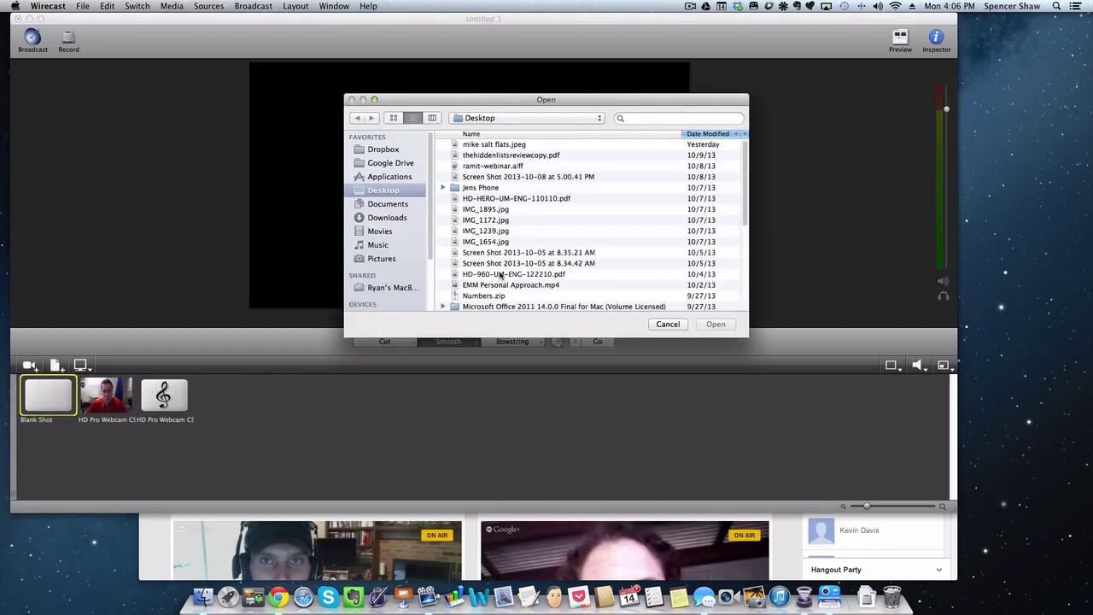
{"action": "left_click", "coordinate": [498, 285]}
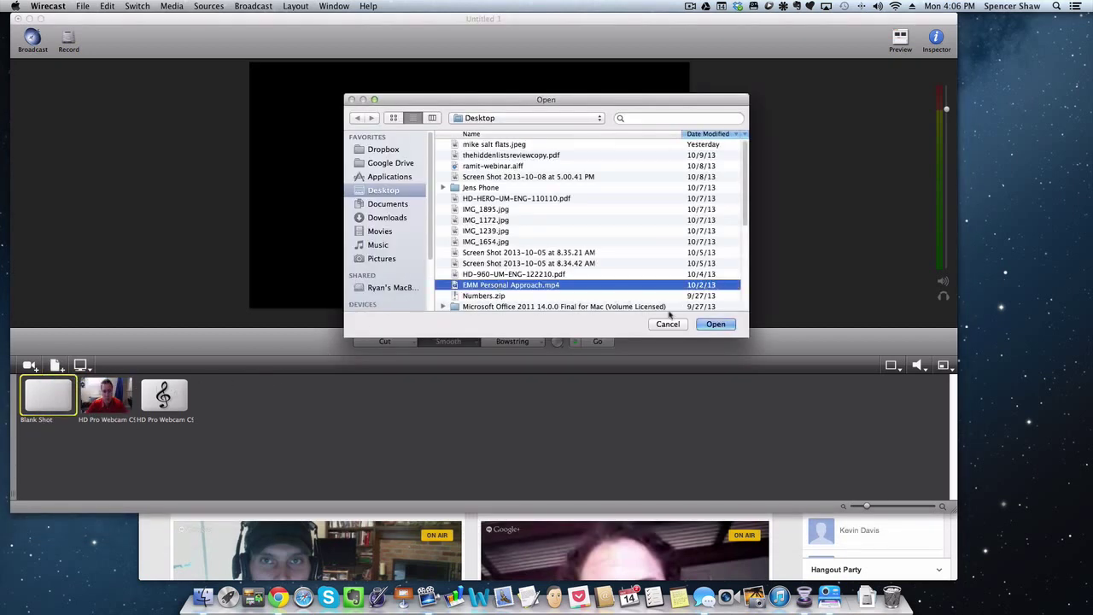
{"action": "left_click", "coordinate": [726, 324]}
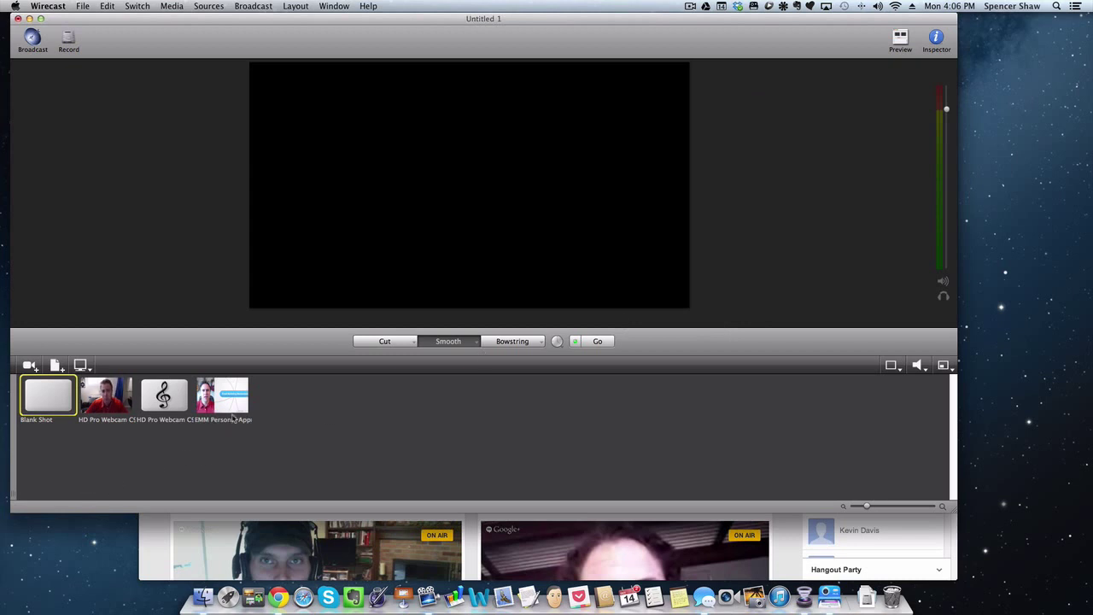
{"action": "left_click", "coordinate": [57, 366]}
{"action": "left_click", "coordinate": [85, 381]}
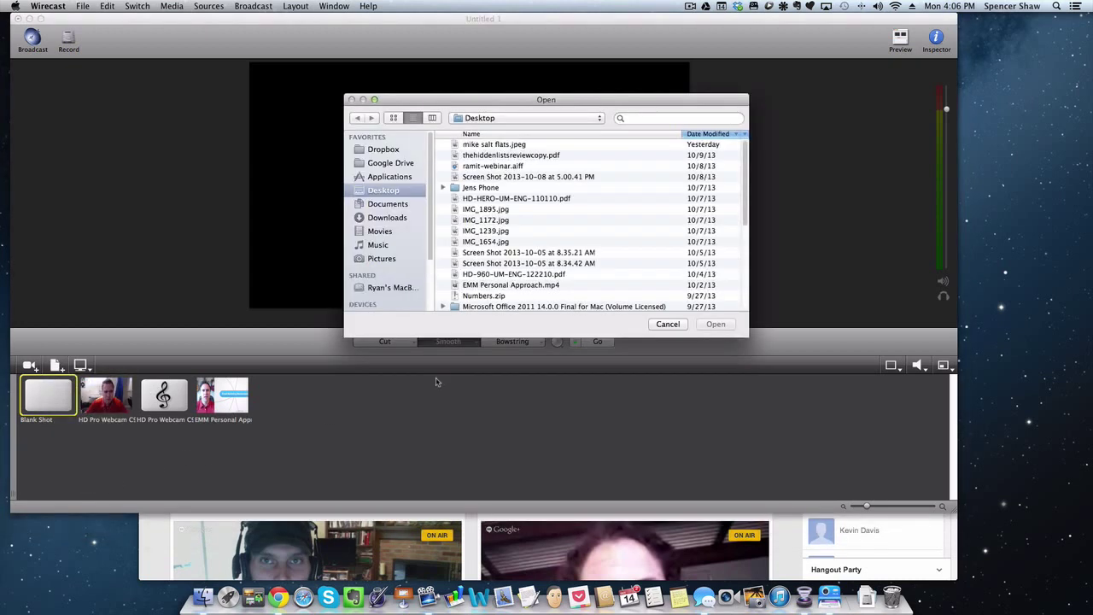
{"action": "left_click", "coordinate": [500, 285]}
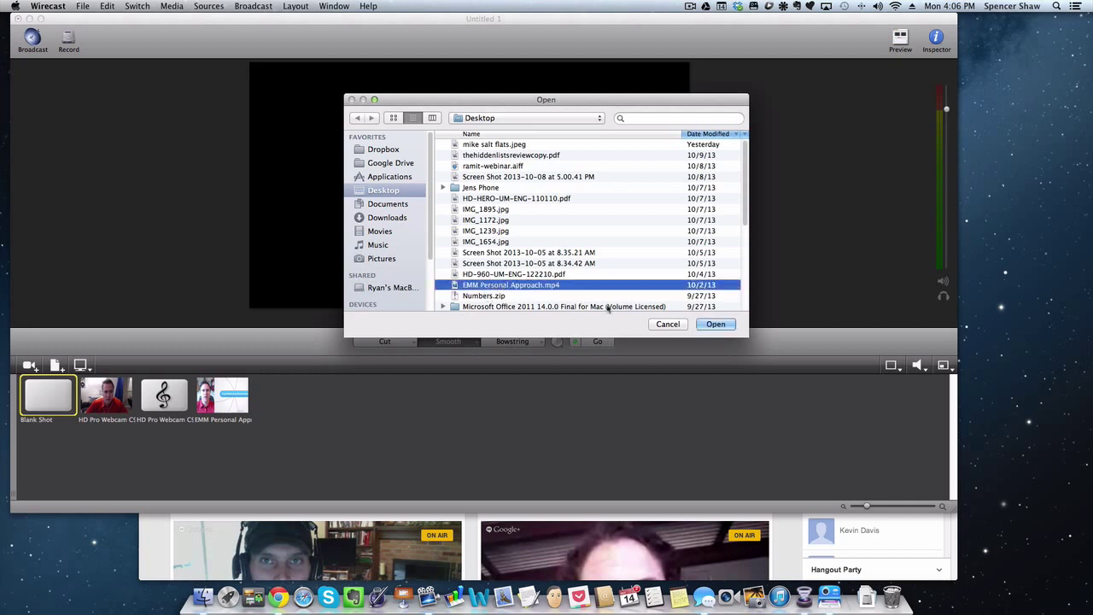
{"action": "left_click", "coordinate": [715, 323]}
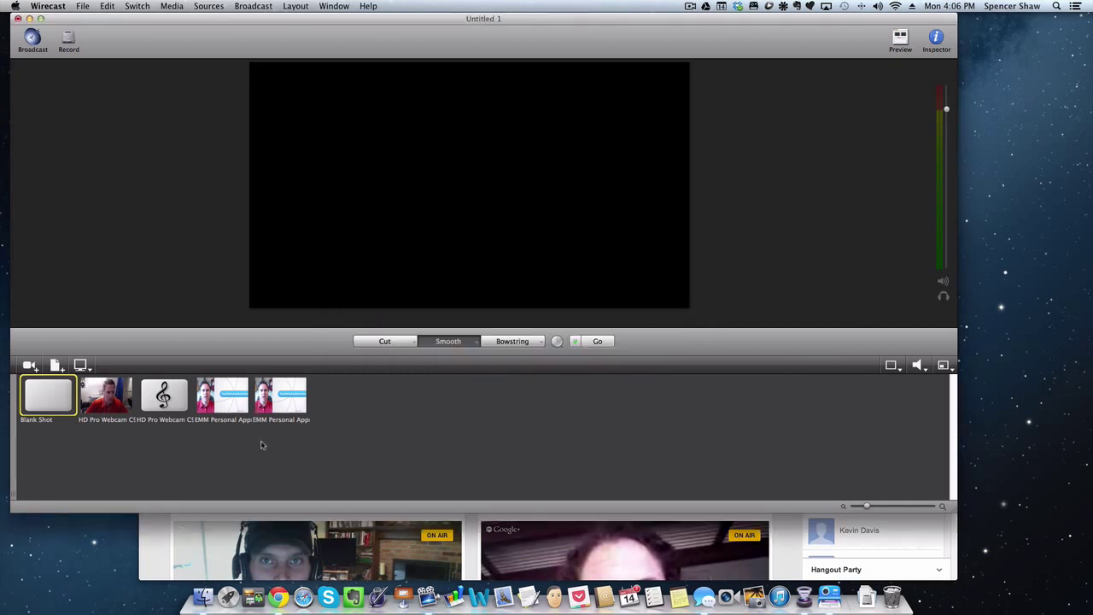
Put the EMM Personal Approach video live, cut to the webcam, then back to the video.
{"action": "left_click", "coordinate": [226, 404]}
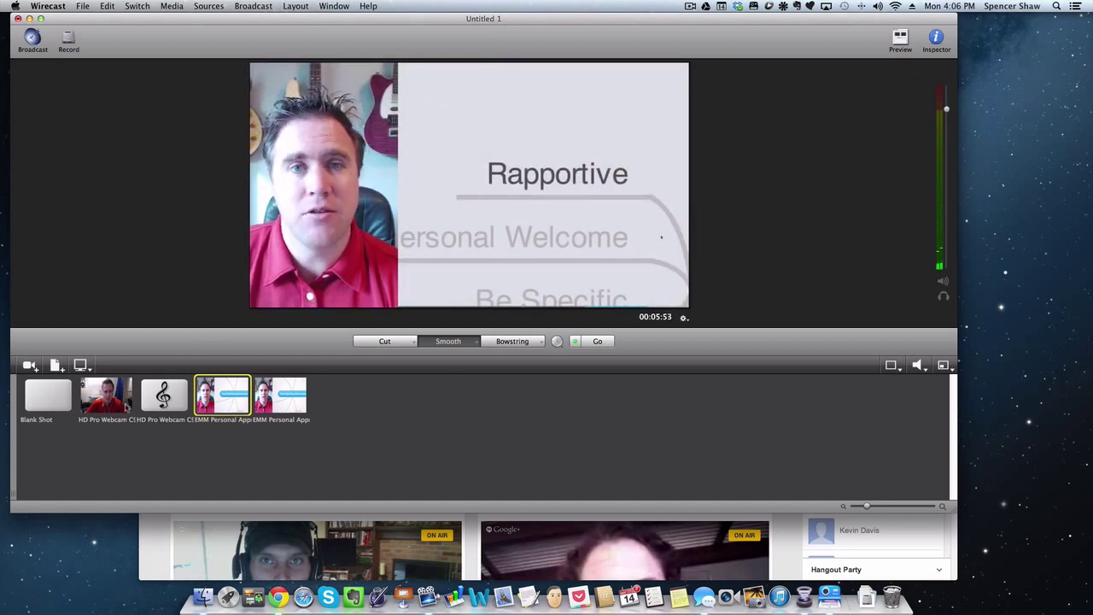
{"action": "left_click", "coordinate": [106, 395]}
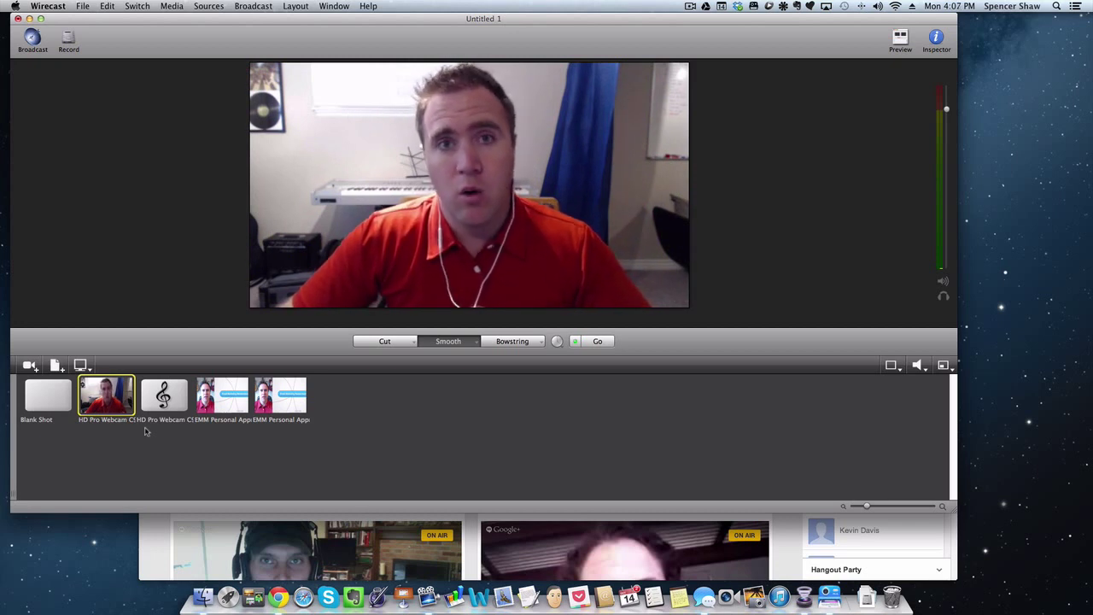
{"action": "left_click", "coordinate": [220, 408]}
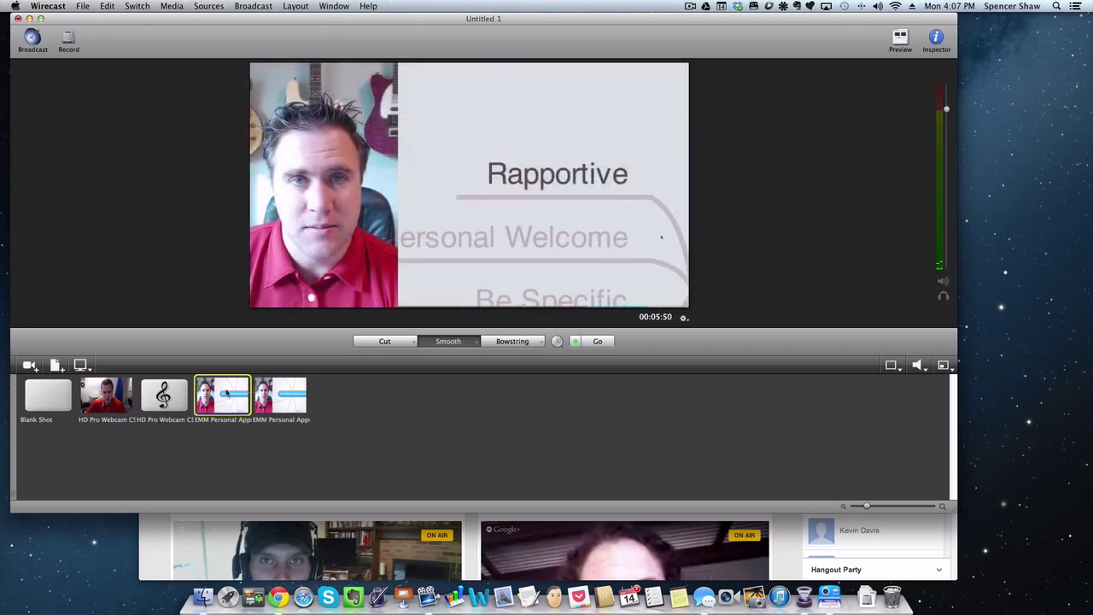
Add the webcam's C920 audio as a source in the EMM Personal Approach shot, then take the webcam shot live.
{"action": "right_click", "coordinate": [232, 394]}
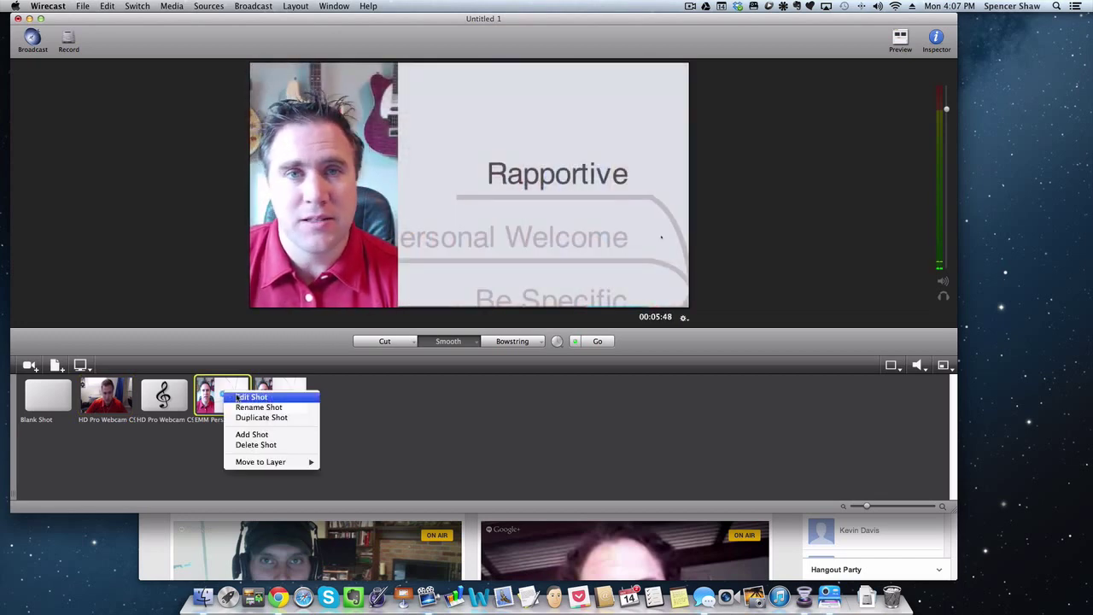
{"action": "left_click", "coordinate": [249, 397]}
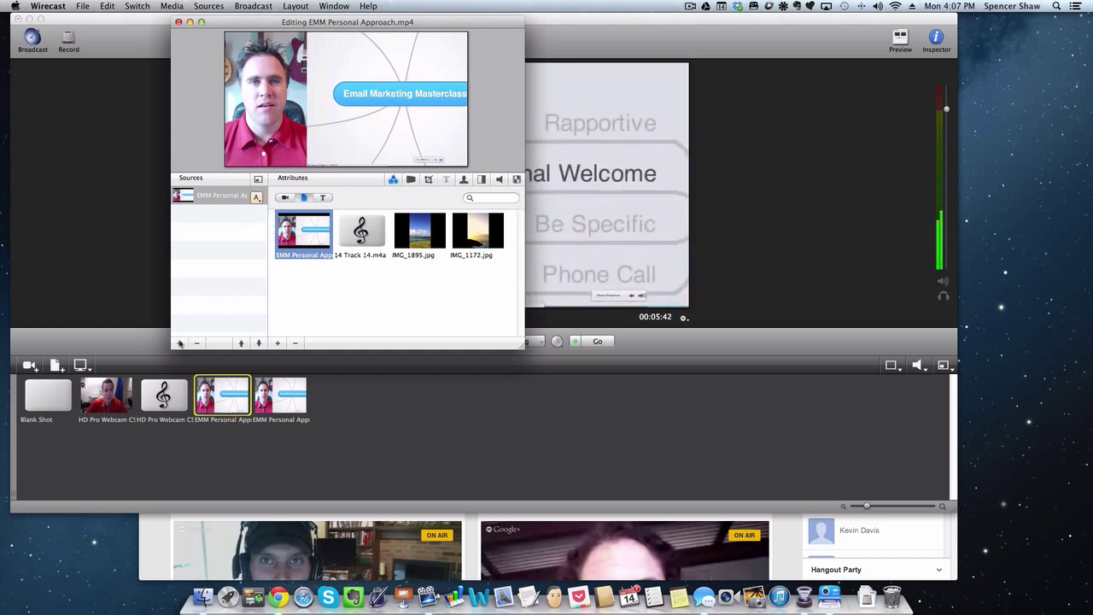
{"action": "left_click", "coordinate": [180, 342]}
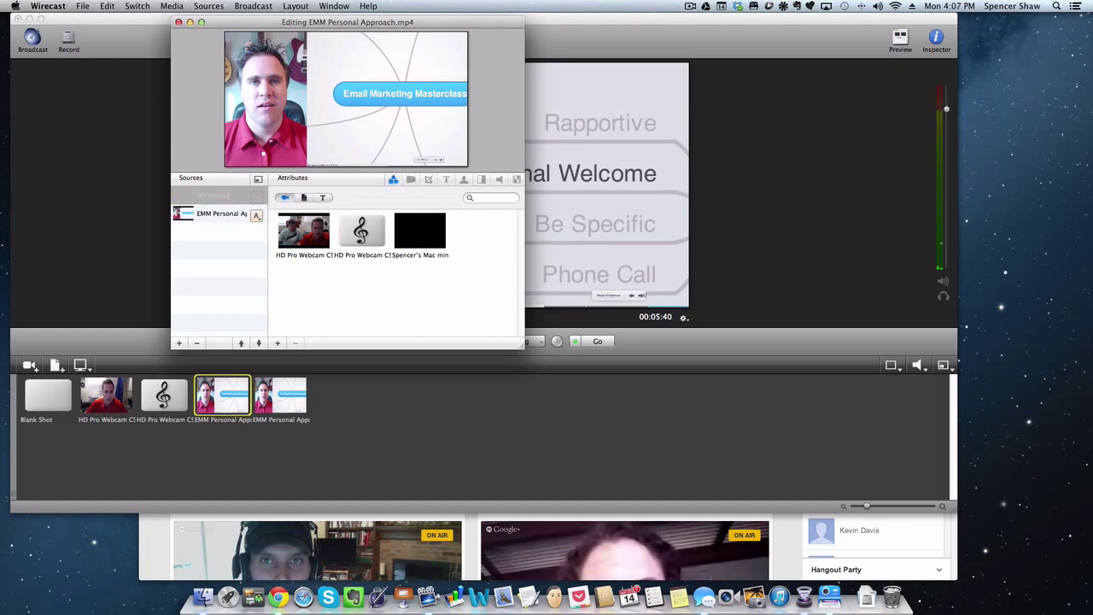
{"action": "left_click", "coordinate": [361, 235]}
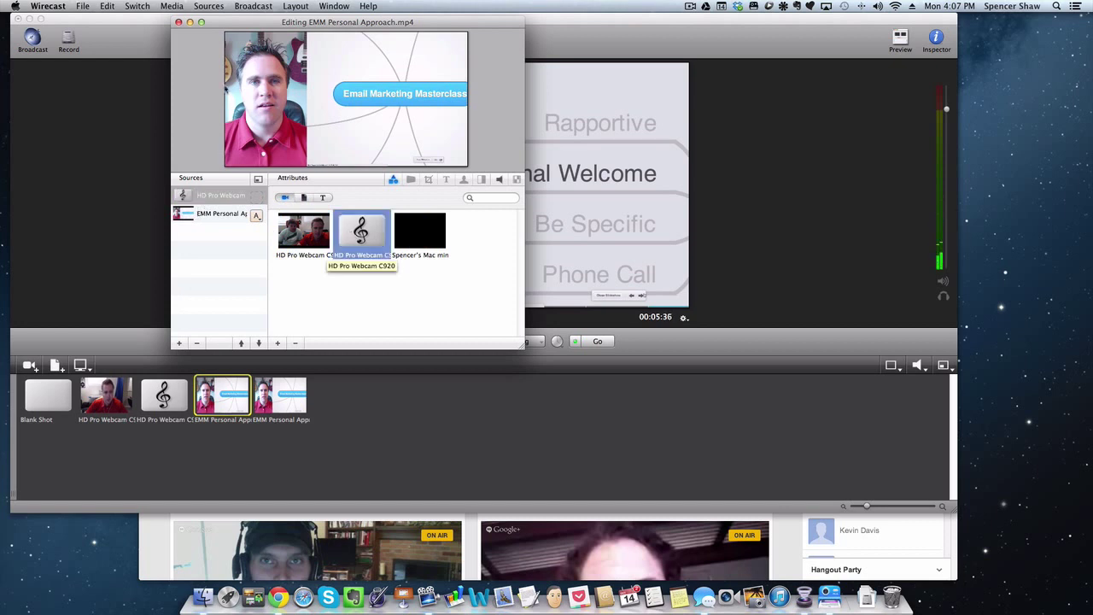
{"action": "left_click", "coordinate": [178, 22]}
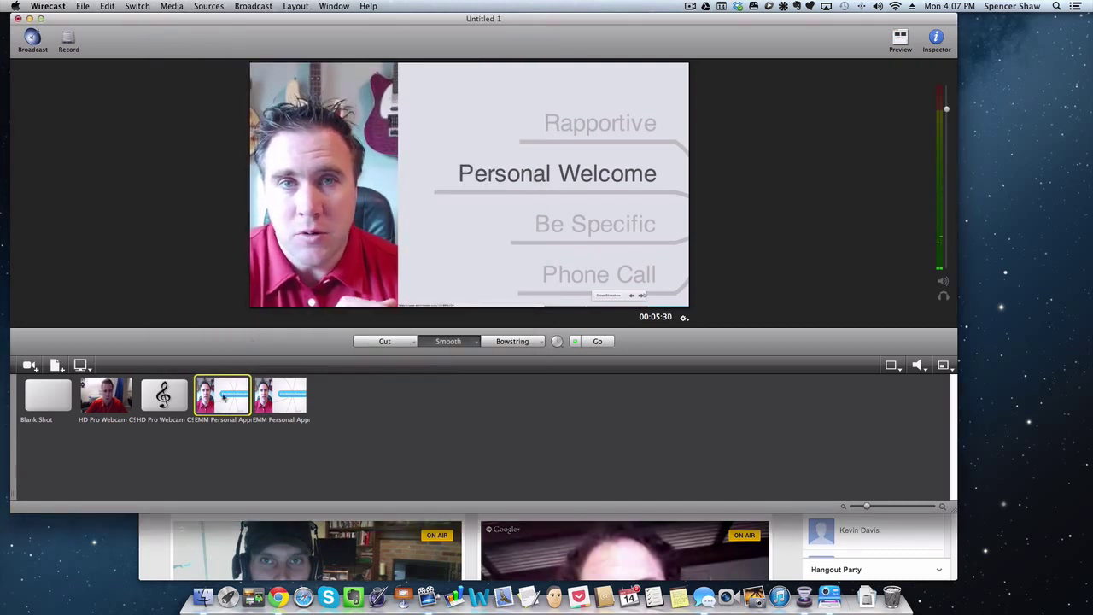
{"action": "left_click", "coordinate": [102, 406]}
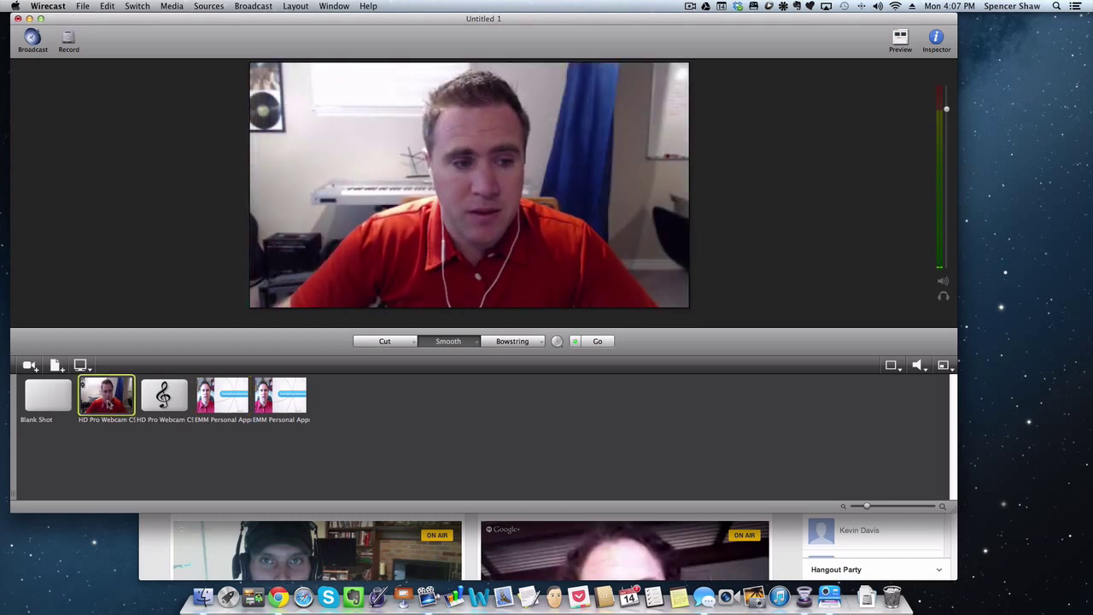
Duplicate the webcam shot and place the copy right after the original.
{"action": "right_click", "coordinate": [109, 394]}
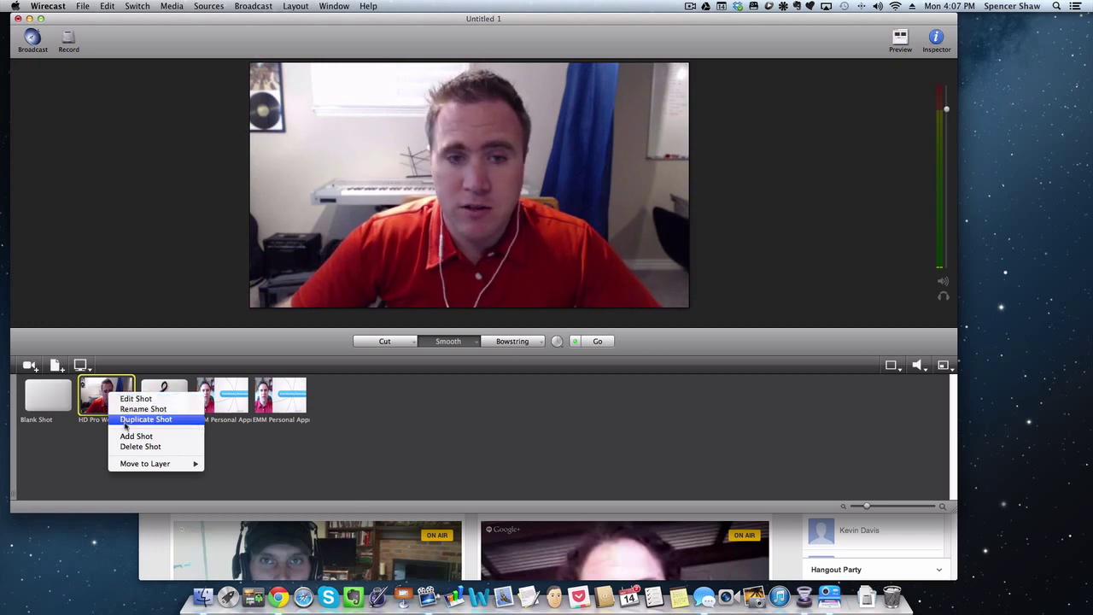
{"action": "left_click", "coordinate": [126, 421]}
{"action": "left_click", "coordinate": [338, 393]}
{"action": "left_click_drag", "start_coordinate": [339, 393], "coordinate": [177, 397]}
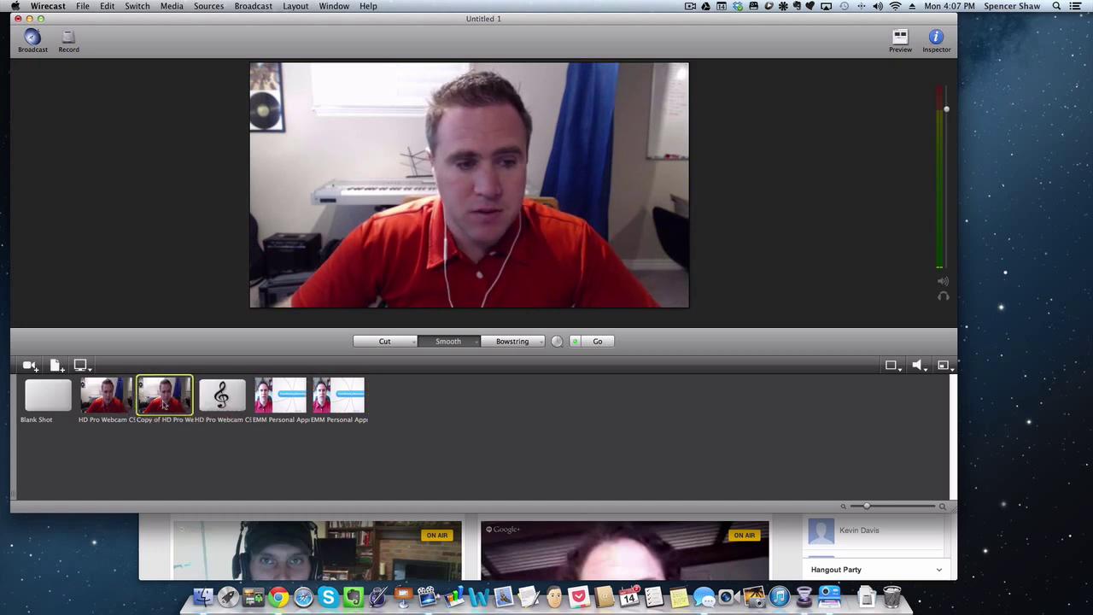
Rename the first EMM Personal Approach shot to '2min clip'.
{"action": "left_click", "coordinate": [278, 417]}
{"action": "right_click", "coordinate": [280, 419]}
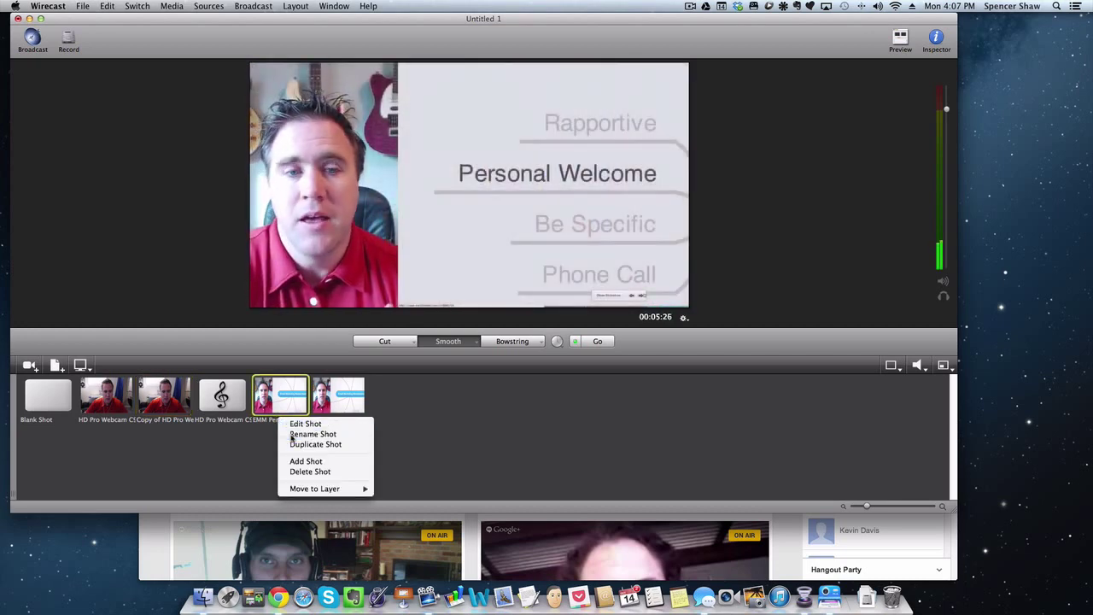
{"action": "left_click", "coordinate": [299, 434]}
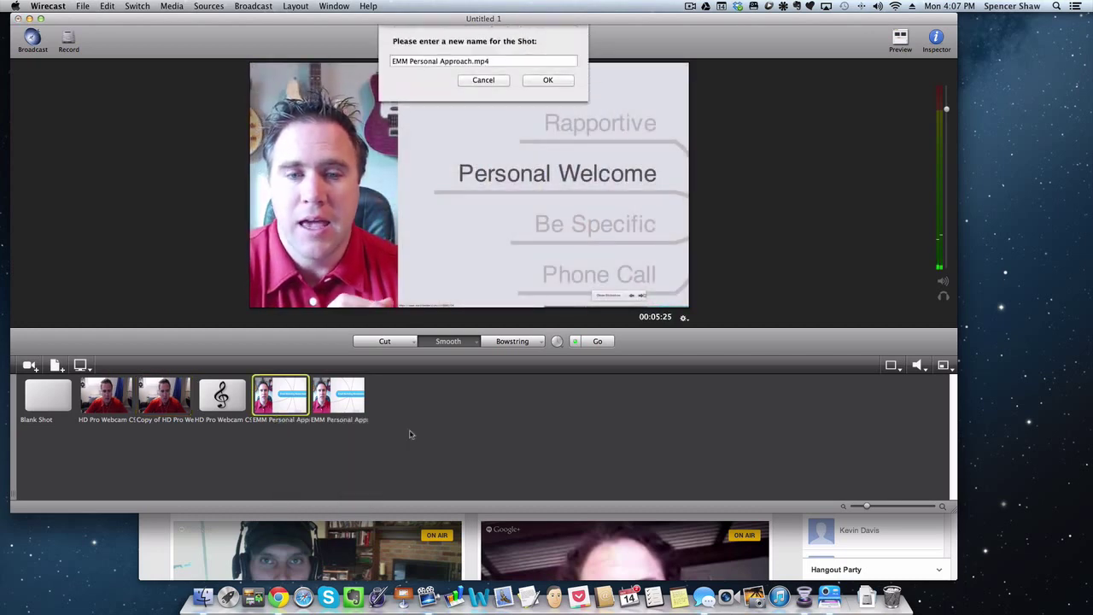
{"action": "triple_click", "coordinate": [454, 62]}
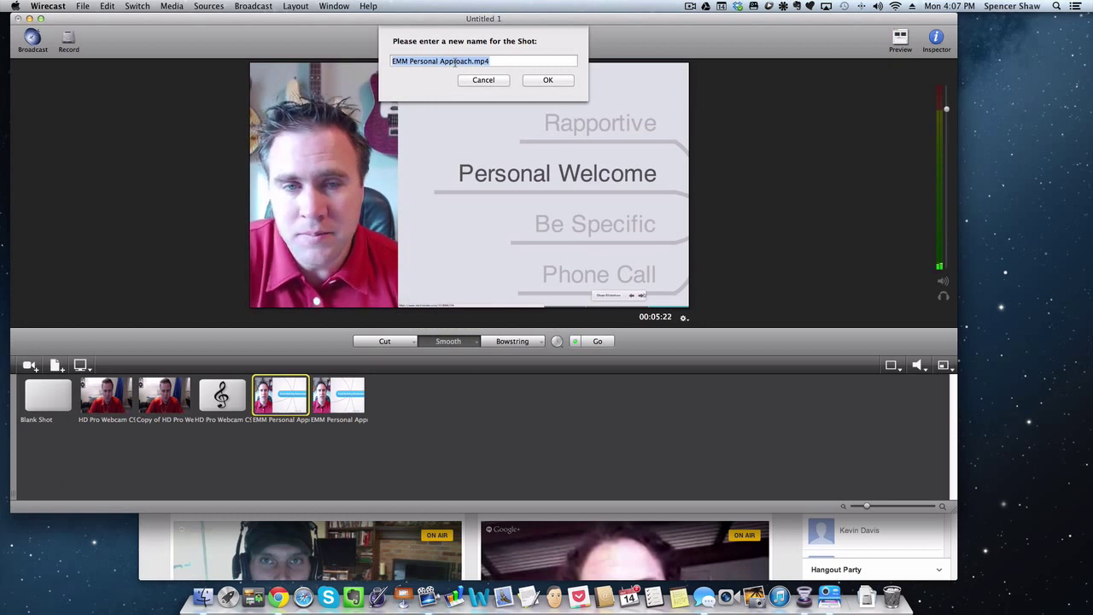
{"action": "type", "text": "2min clip"}
{"action": "left_click", "coordinate": [544, 79]}
{"action": "left_click", "coordinate": [168, 405]}
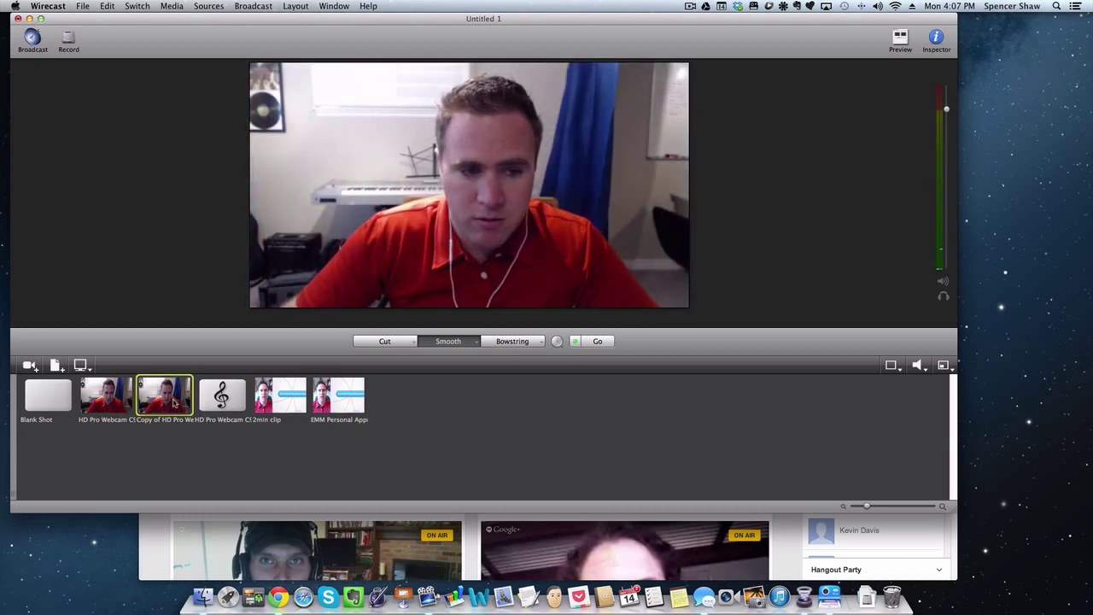
Add the webcam audio as a new source layer in the Copy of HD Pro Webcam shot.
{"action": "right_click", "coordinate": [173, 403]}
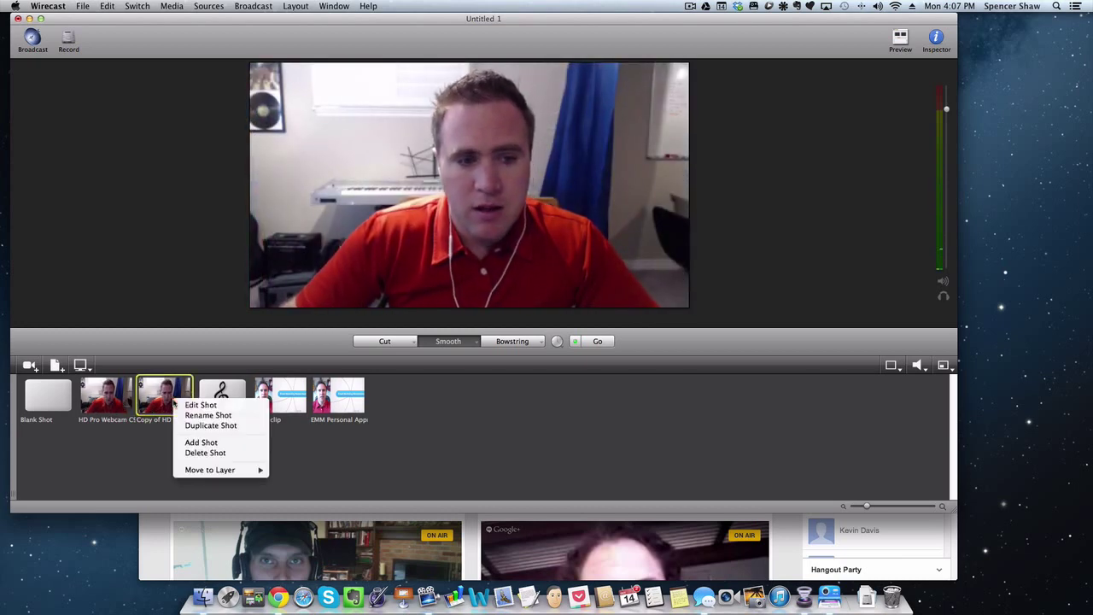
{"action": "left_click", "coordinate": [185, 406]}
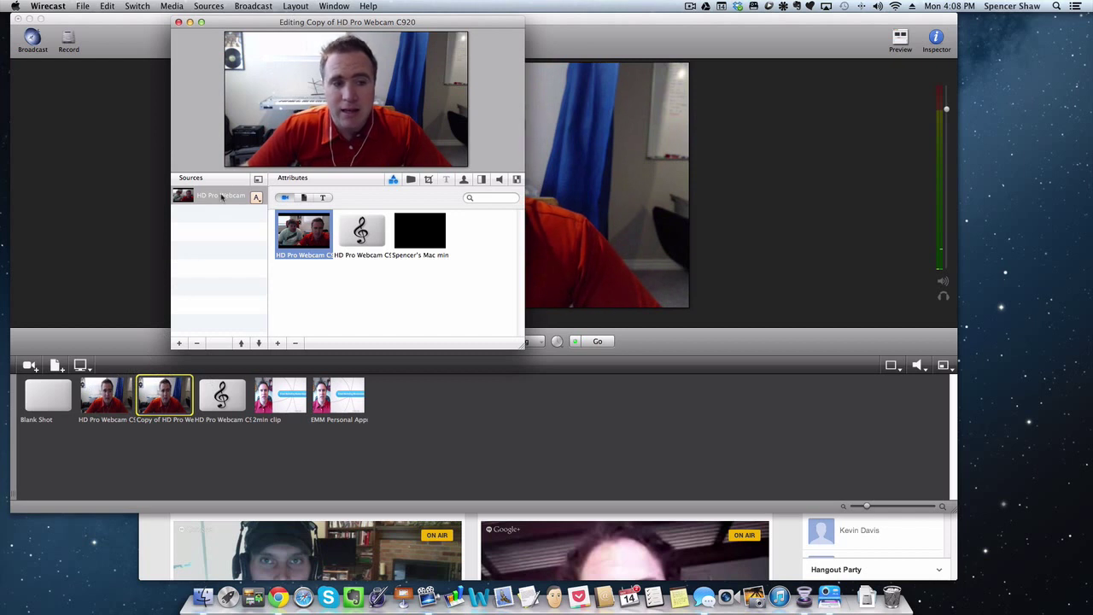
{"action": "left_click", "coordinate": [178, 343]}
{"action": "left_click", "coordinate": [370, 233]}
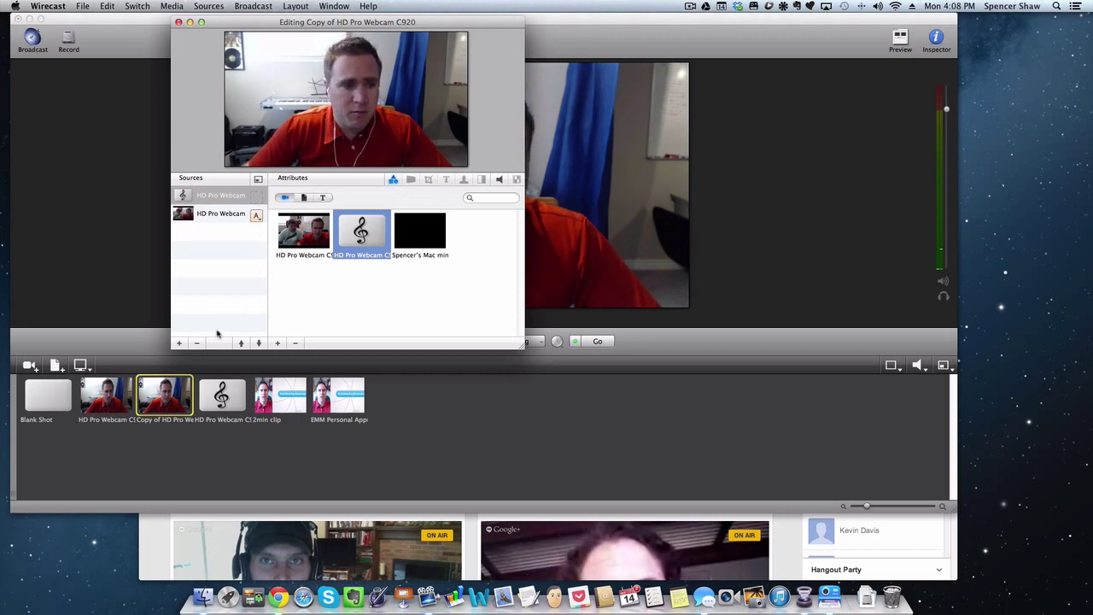
Add a Just Color title layer to the webcam copy shot.
{"action": "left_click", "coordinate": [180, 343]}
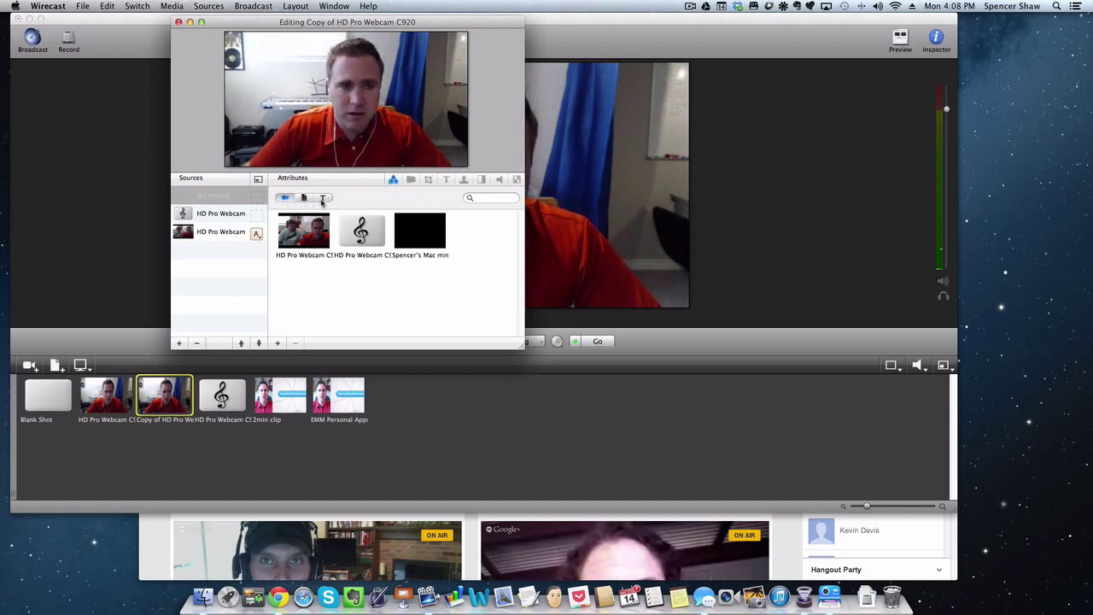
{"action": "left_click", "coordinate": [322, 198]}
{"action": "scroll", "coordinate": [350, 286], "scroll_direction": "down", "scroll_amount": 8}
{"action": "scroll", "coordinate": [350, 286], "scroll_direction": "down", "scroll_amount": 10}
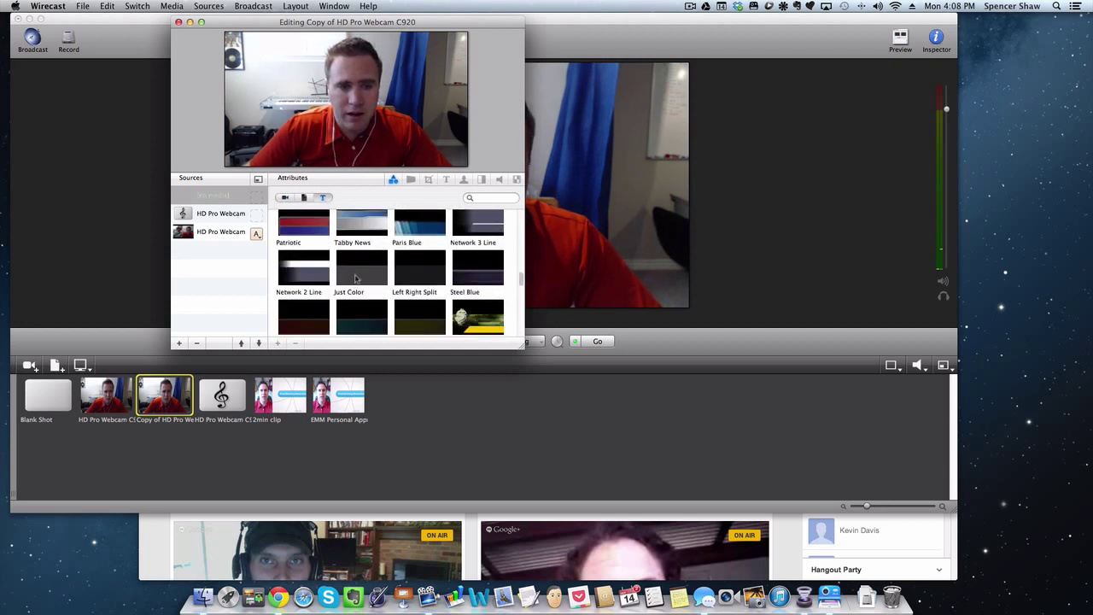
{"action": "left_click", "coordinate": [357, 282]}
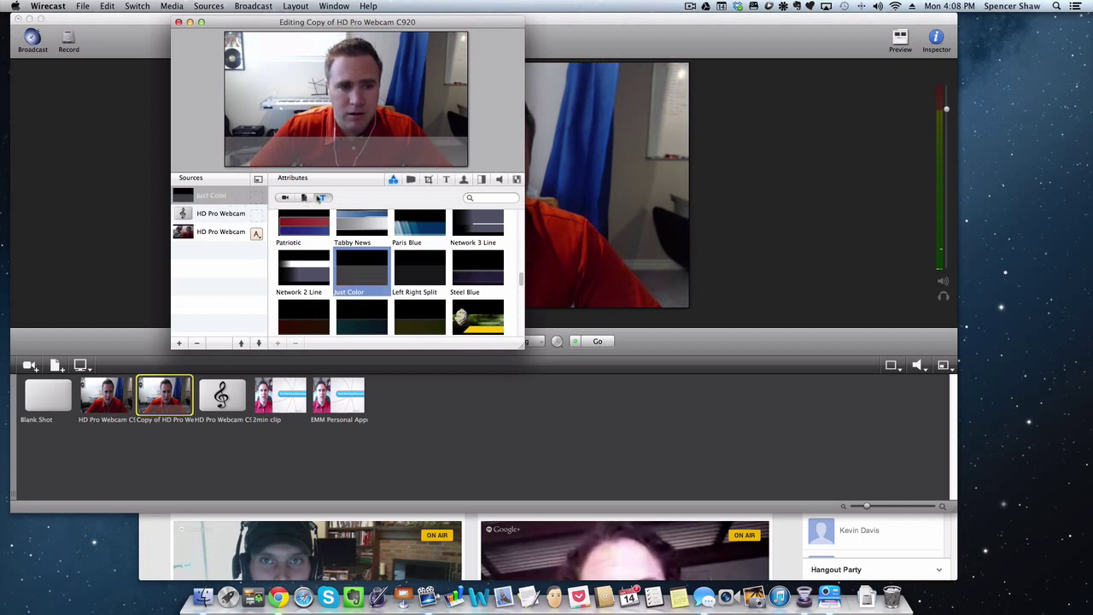
{"action": "left_click", "coordinate": [222, 202]}
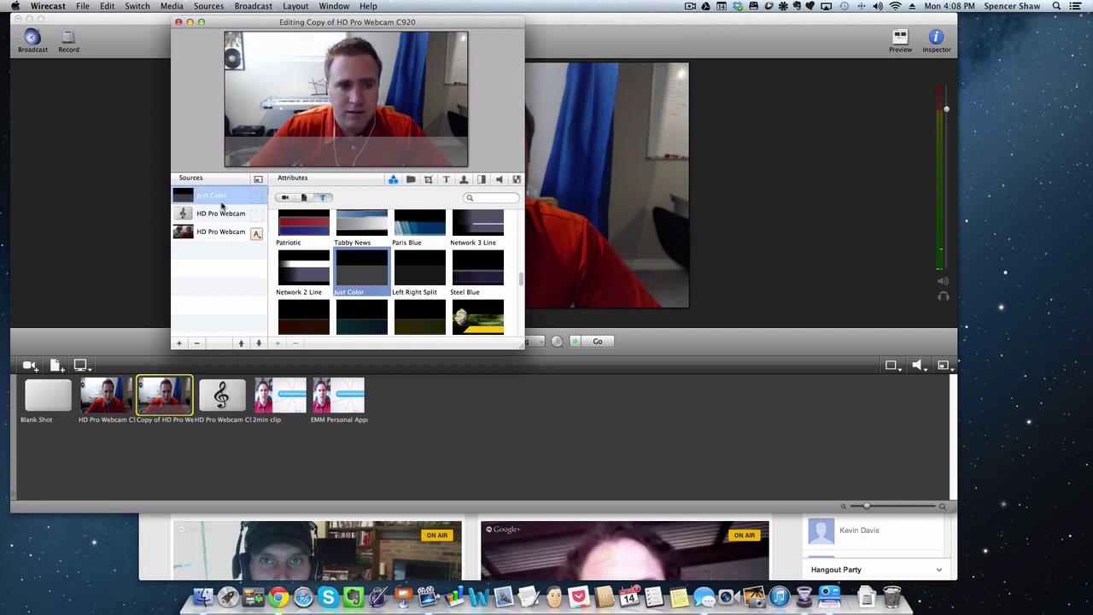
{"action": "left_click", "coordinate": [179, 343]}
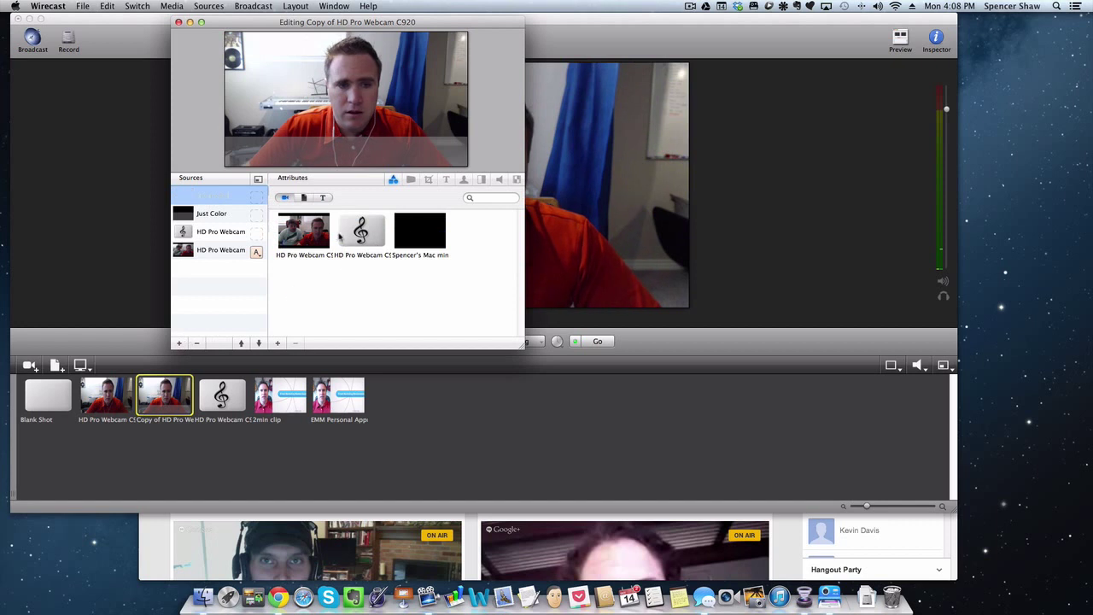
{"action": "left_click", "coordinate": [213, 217]}
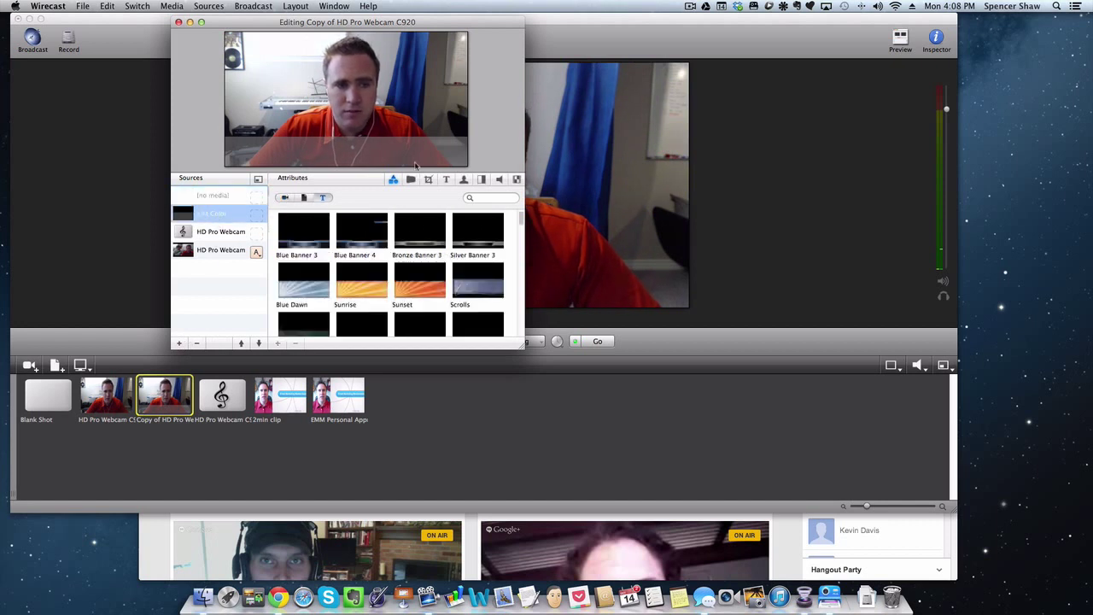
Enter the presenter's name on title Line 1 and 'STL' on Line 2, then close the editor.
{"action": "left_click", "coordinate": [447, 179]}
{"action": "left_click", "coordinate": [358, 230]}
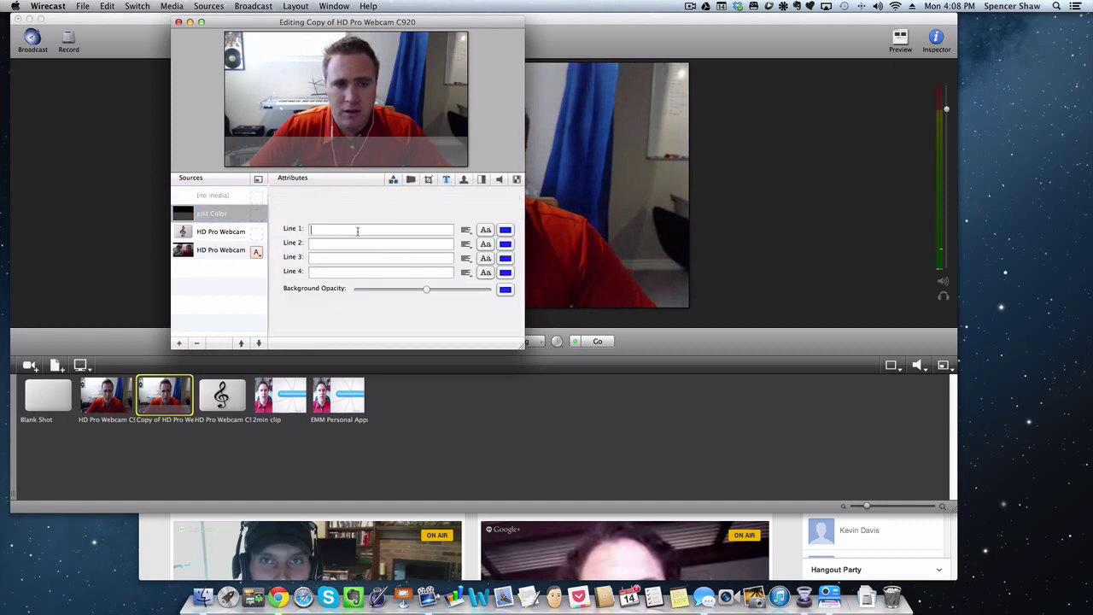
{"action": "type", "text": "Spencer Shaw"}
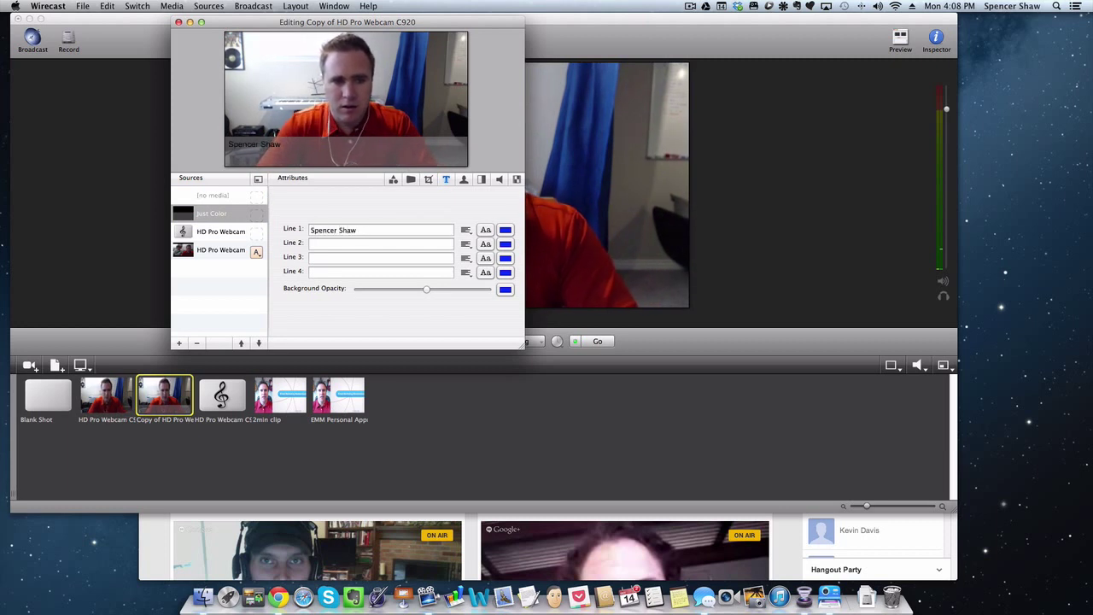
{"action": "left_click", "coordinate": [341, 243]}
{"action": "type", "text": "STL"}
{"action": "left_click", "coordinate": [228, 293]}
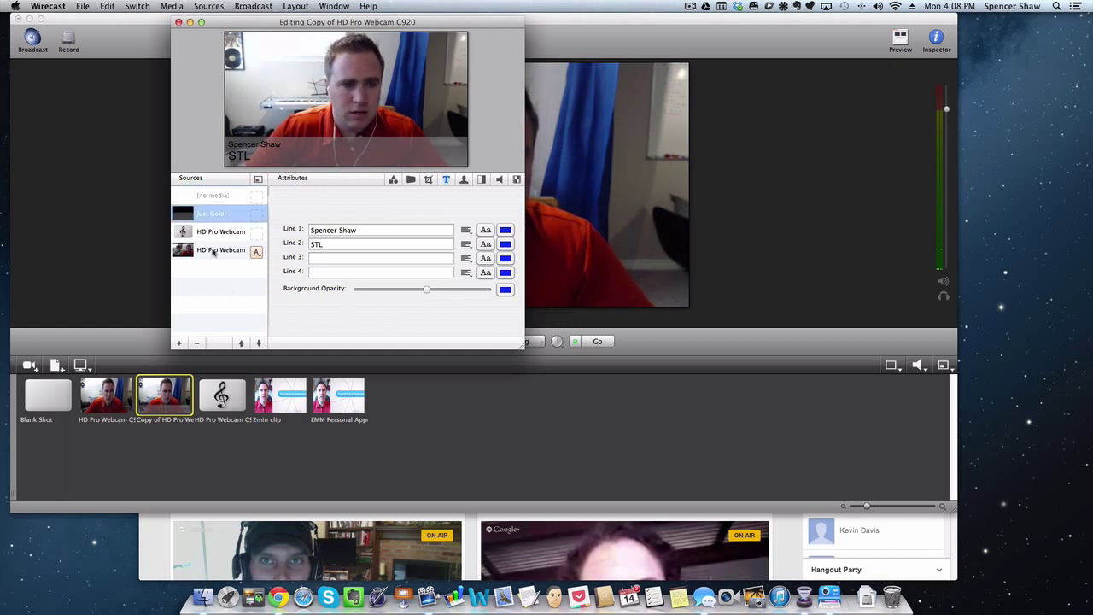
{"action": "left_click", "coordinate": [164, 391]}
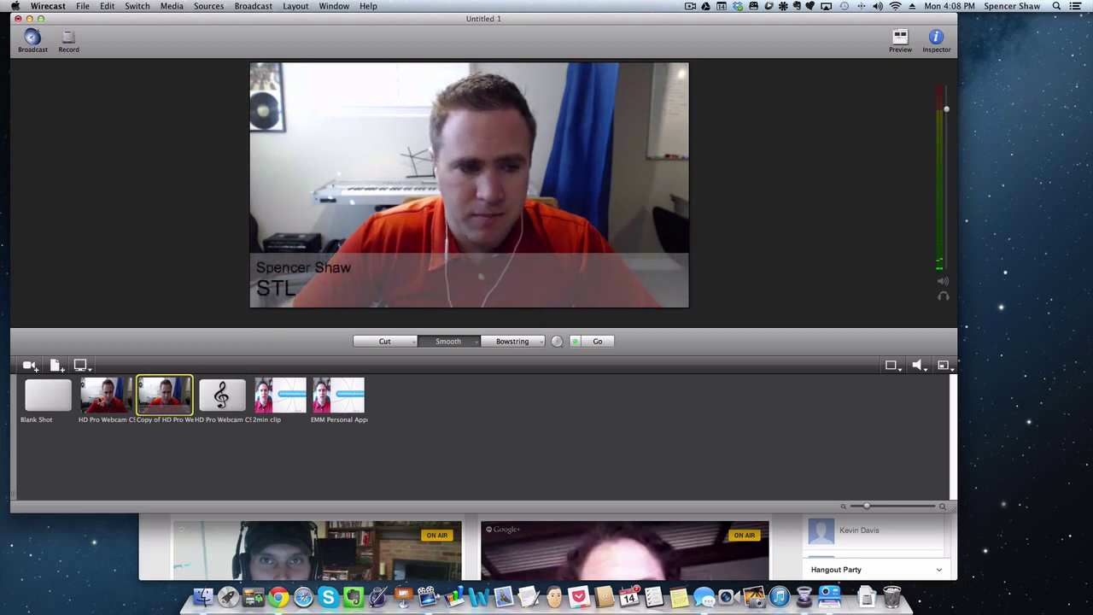
Add the webcam's C920 audio as a source to the original HD Pro Webcam shot and close the editor.
{"action": "left_click", "coordinate": [105, 394]}
{"action": "right_click", "coordinate": [104, 398]}
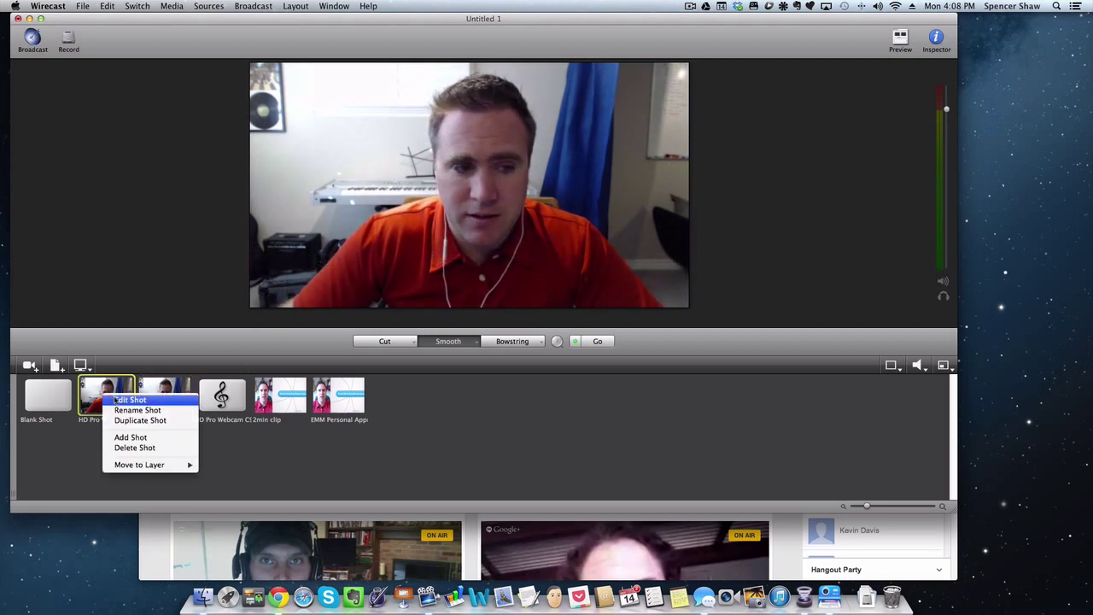
{"action": "left_click", "coordinate": [128, 400]}
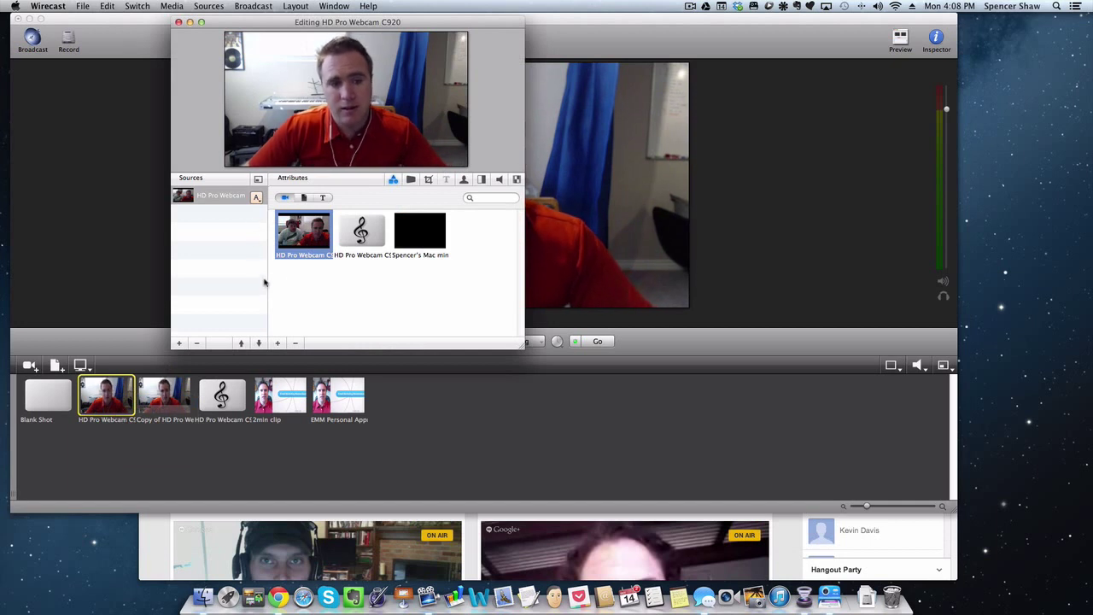
{"action": "left_click", "coordinate": [179, 341]}
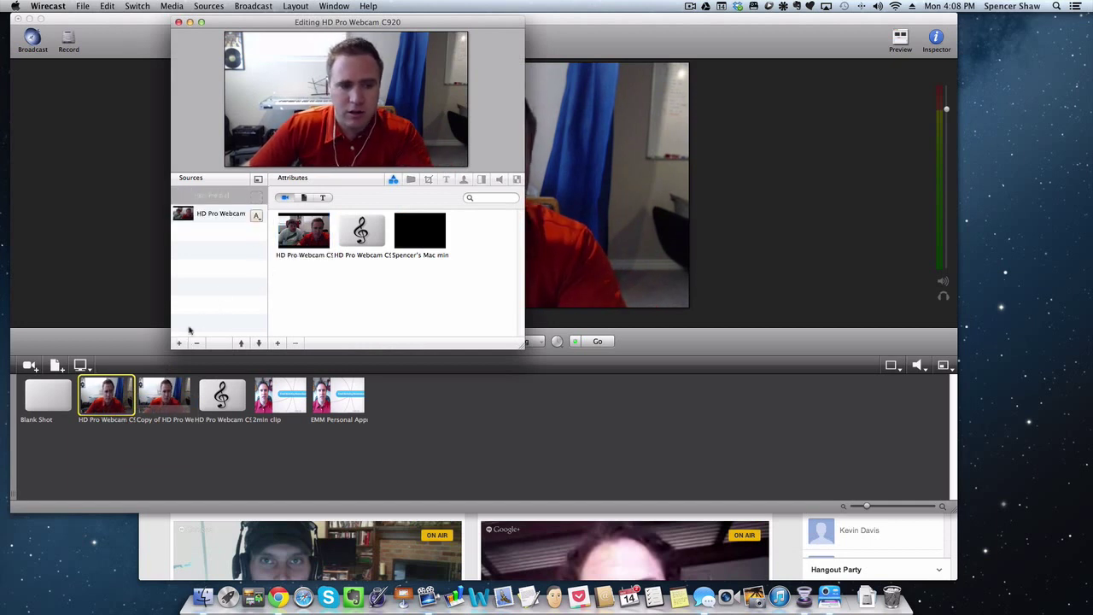
{"action": "left_click", "coordinate": [361, 230]}
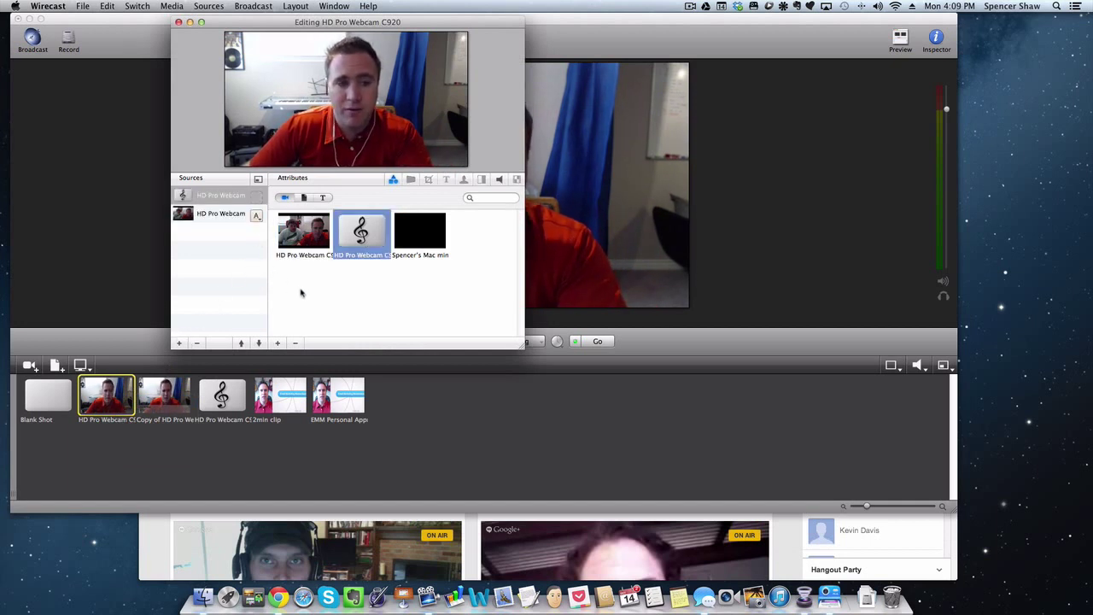
{"action": "key", "text": "super+w"}
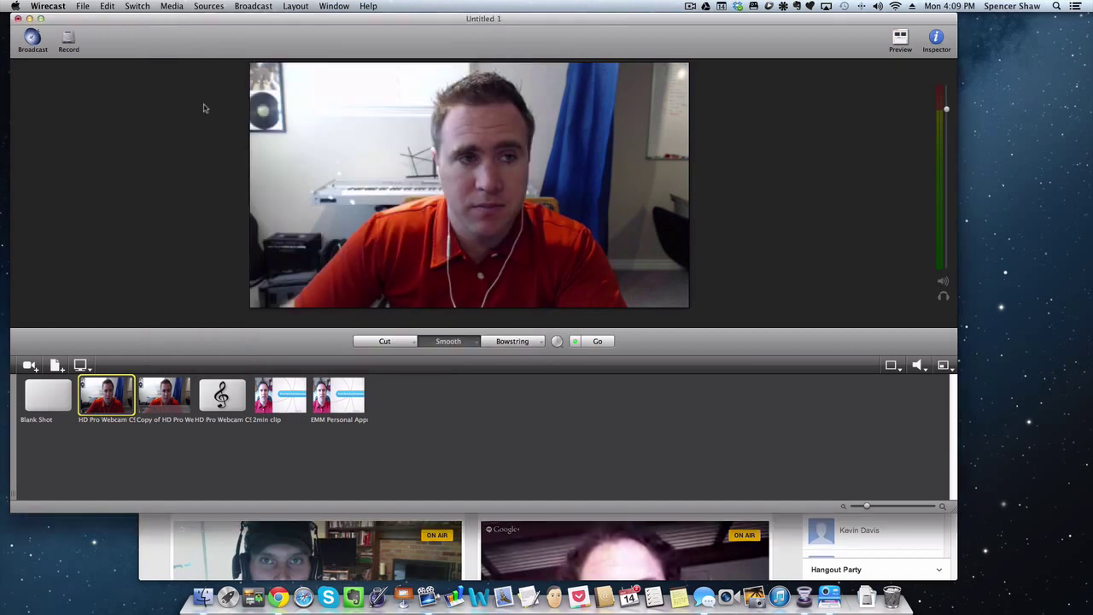
{"action": "left_click", "coordinate": [165, 399]}
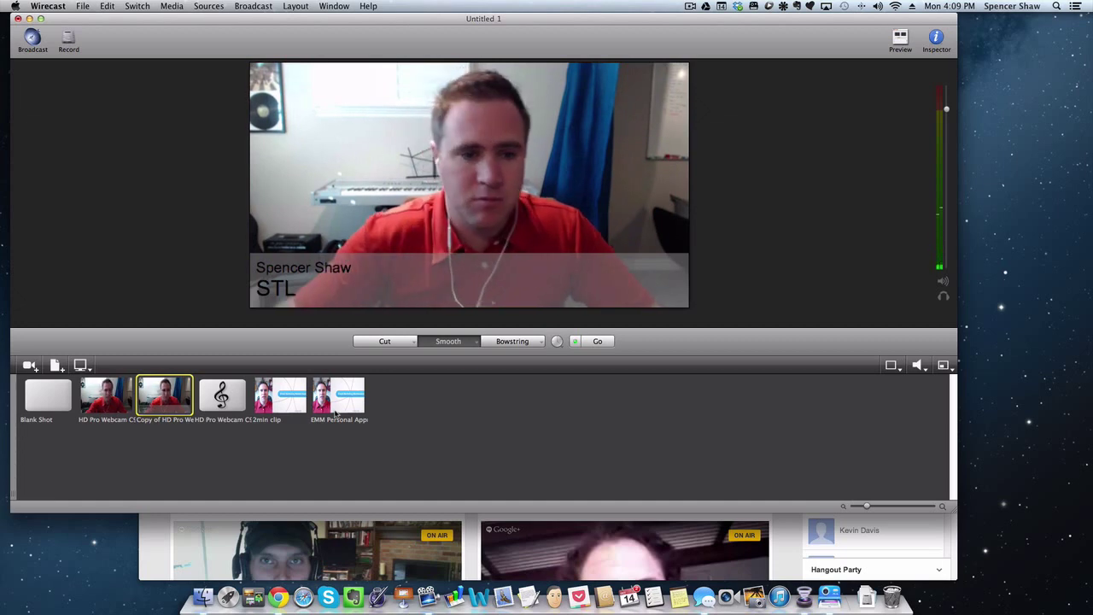
{"action": "left_click", "coordinate": [280, 396]}
{"action": "left_click", "coordinate": [429, 340]}
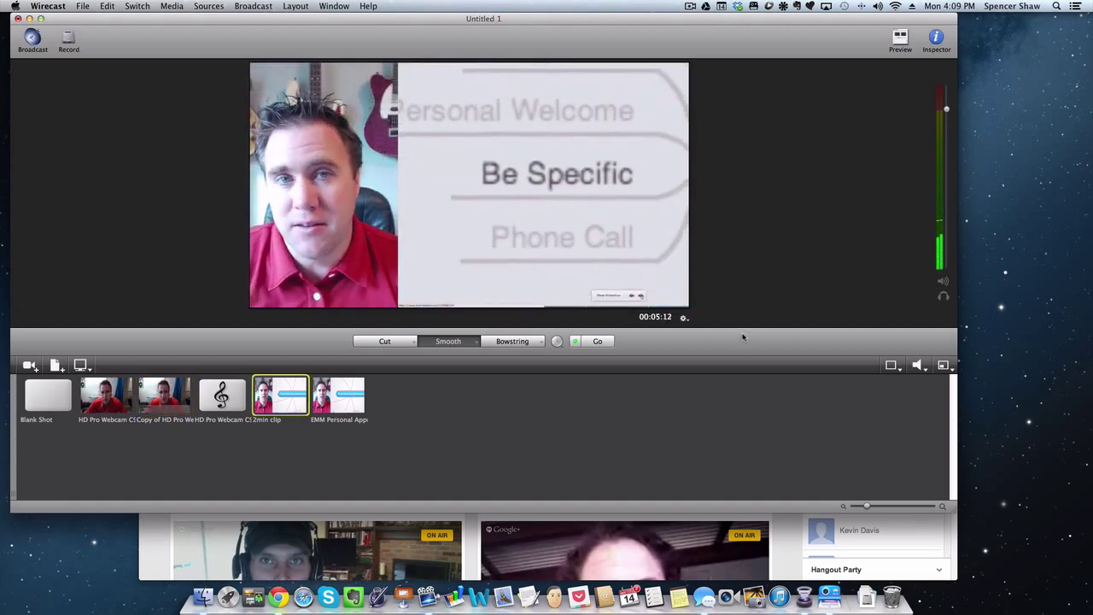
{"action": "left_click", "coordinate": [683, 317]}
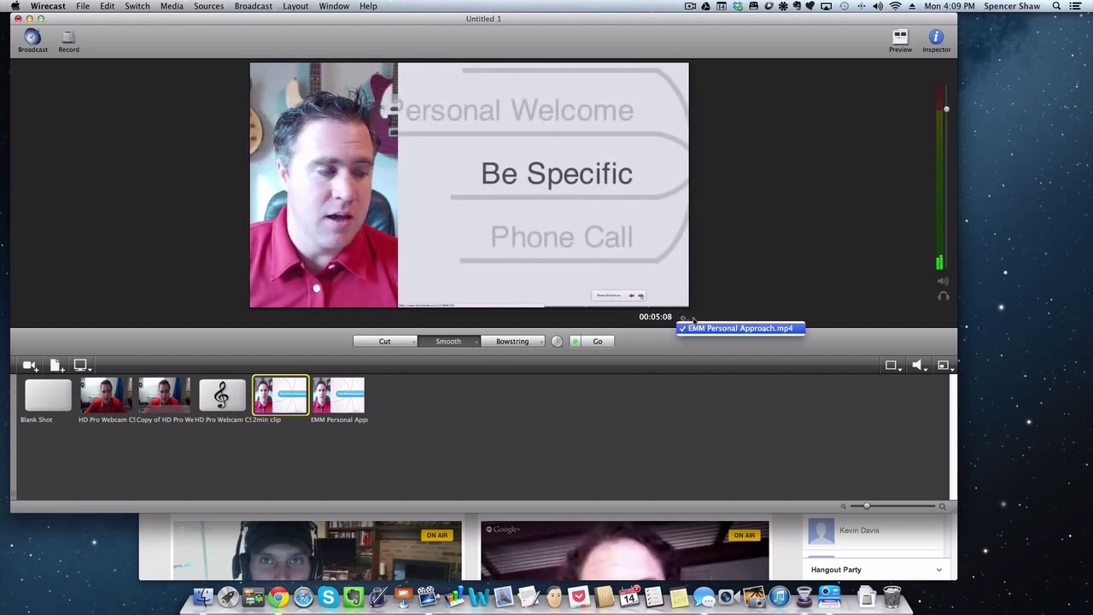
{"action": "left_click", "coordinate": [739, 290]}
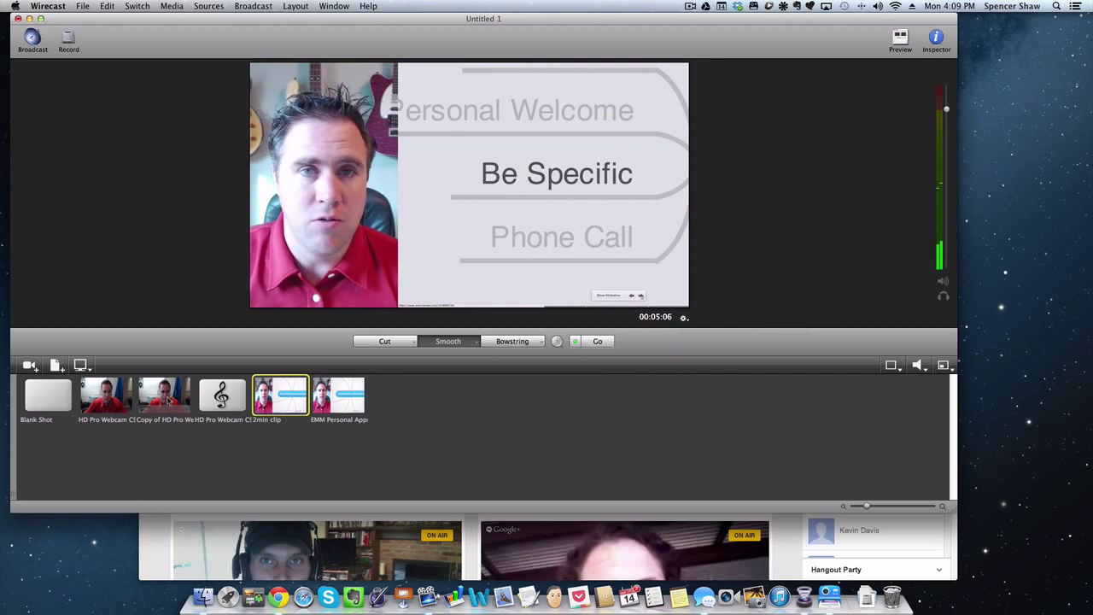
{"action": "left_click", "coordinate": [105, 395]}
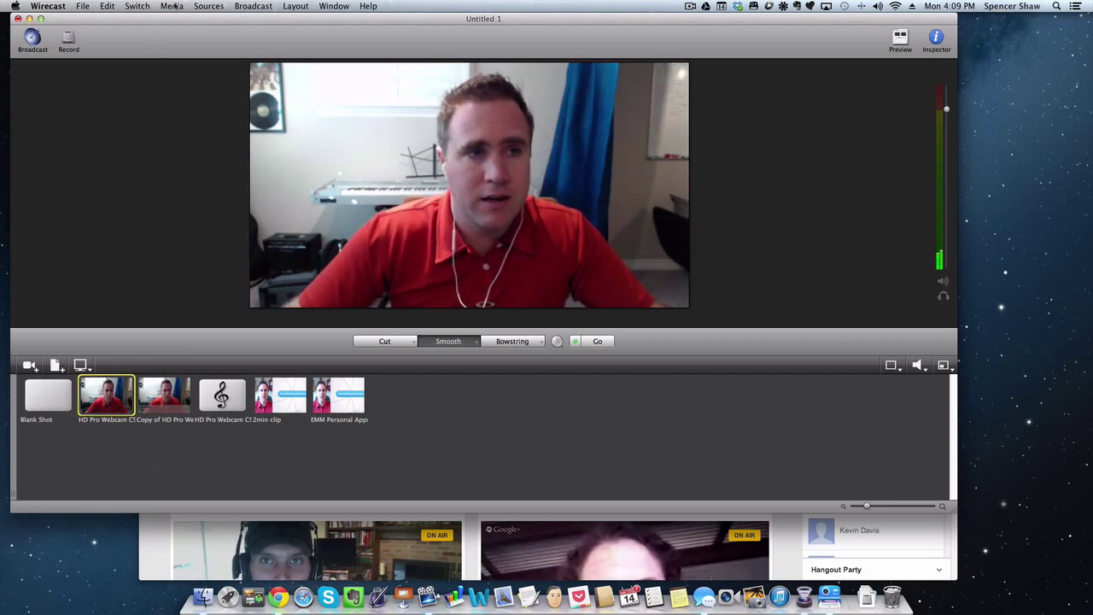
{"action": "left_click", "coordinate": [252, 6]}
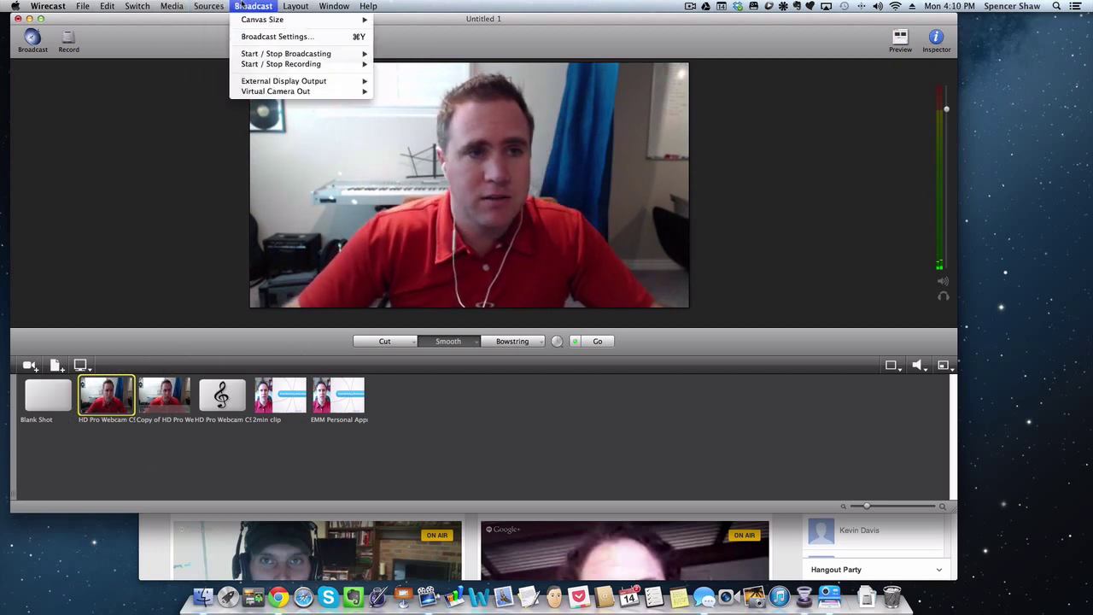
{"action": "left_click", "coordinate": [274, 38]}
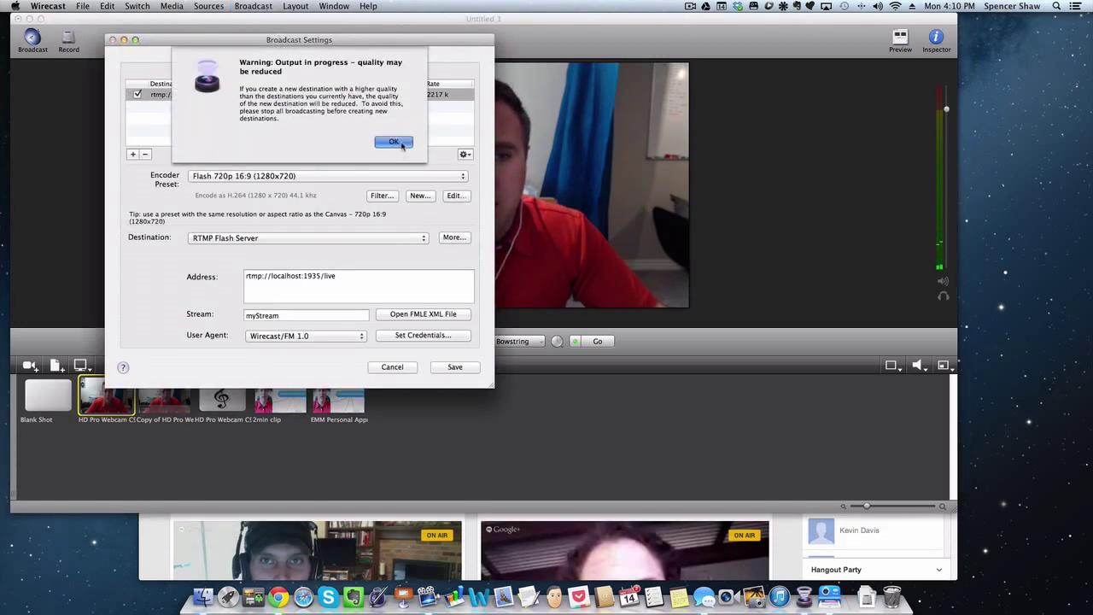
{"action": "left_click", "coordinate": [394, 142]}
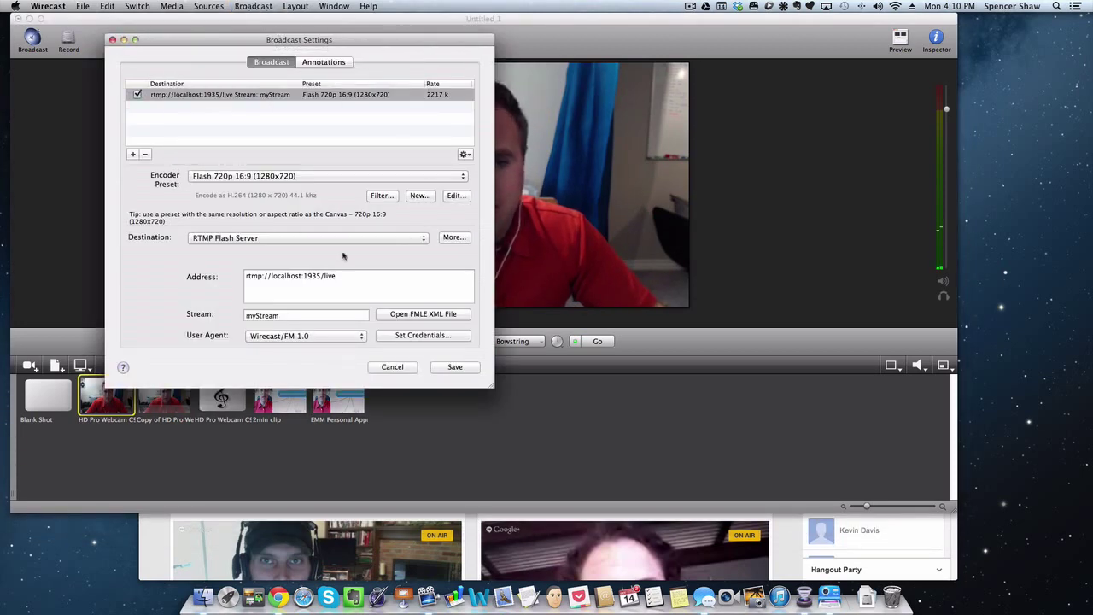
{"action": "left_click", "coordinate": [430, 177]}
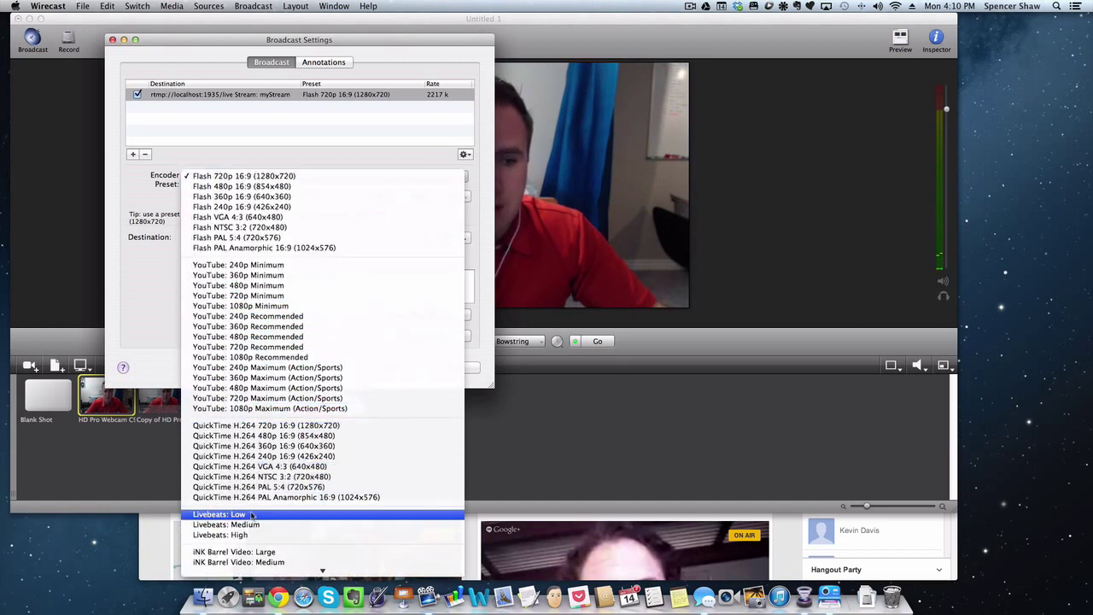
{"action": "scroll", "coordinate": [253, 514], "scroll_direction": "down", "scroll_amount": 8}
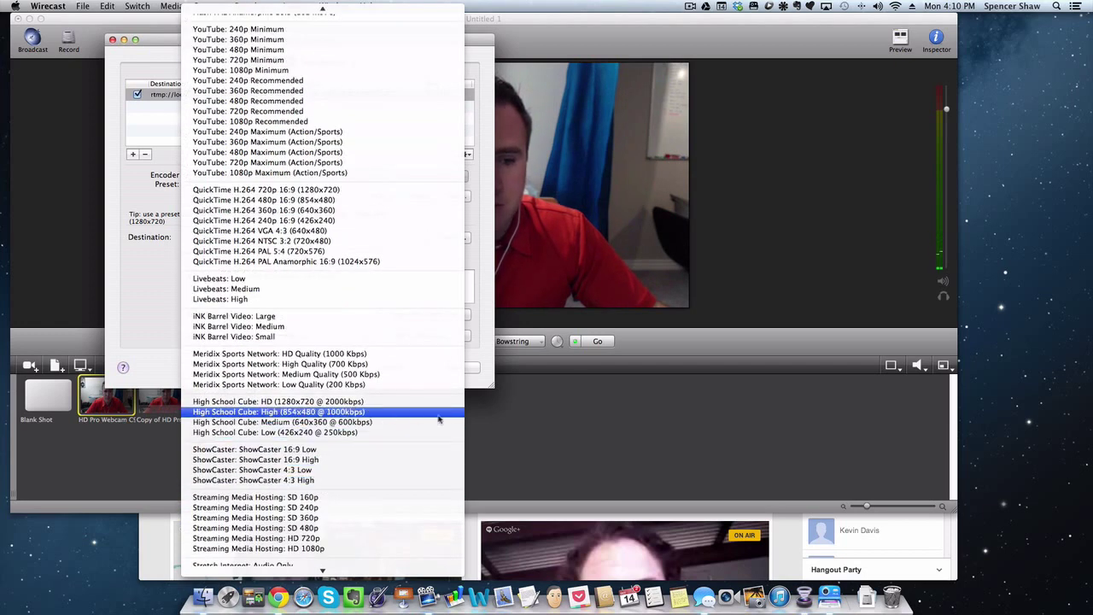
{"action": "left_click", "coordinate": [575, 355]}
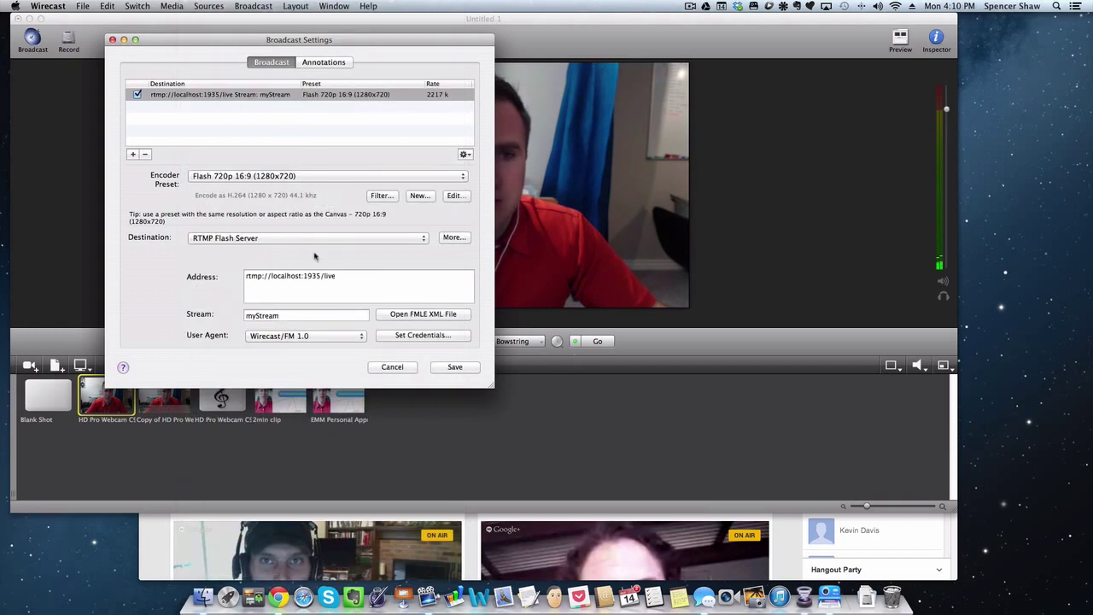
{"action": "left_click", "coordinate": [423, 237]}
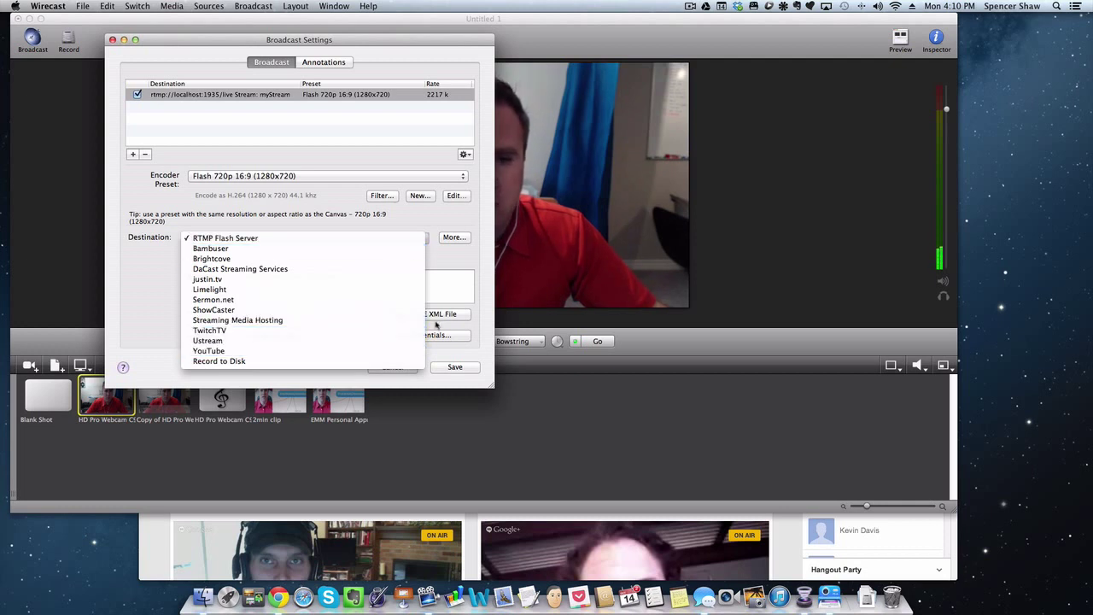
{"action": "left_click", "coordinate": [408, 370]}
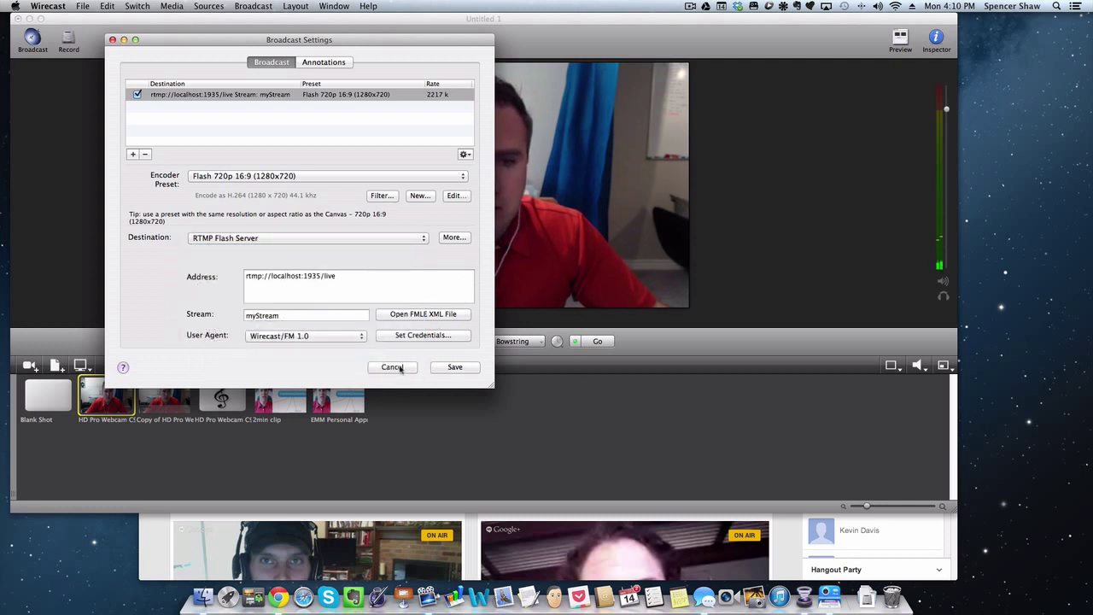
{"action": "left_click", "coordinate": [400, 368]}
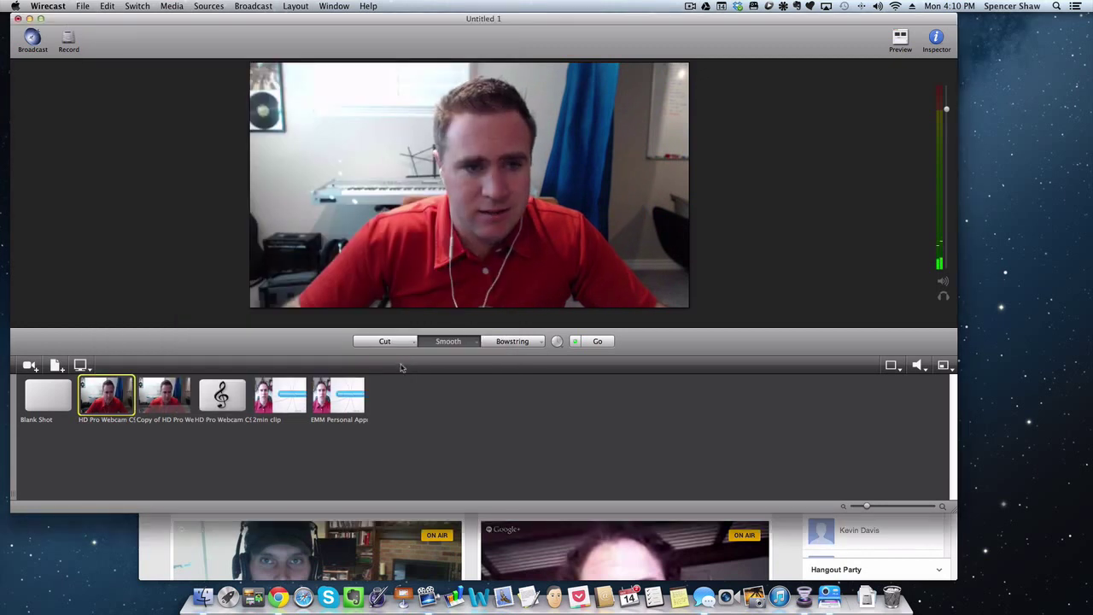
Stop the Virtual Camera Out output.
{"action": "left_click", "coordinate": [253, 6]}
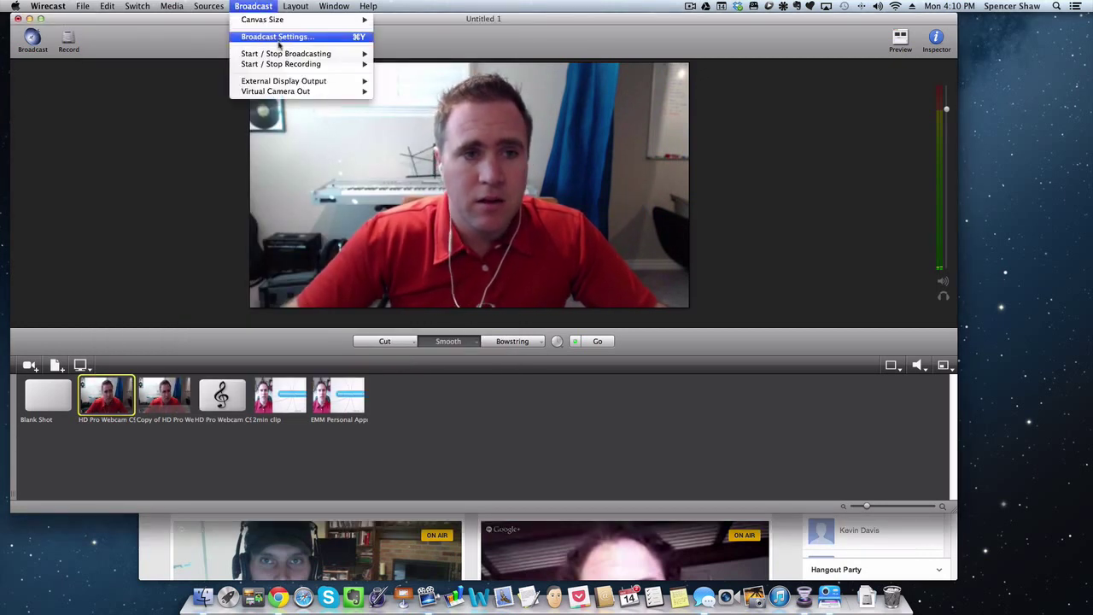
{"action": "mouse_move", "coordinate": [307, 91]}
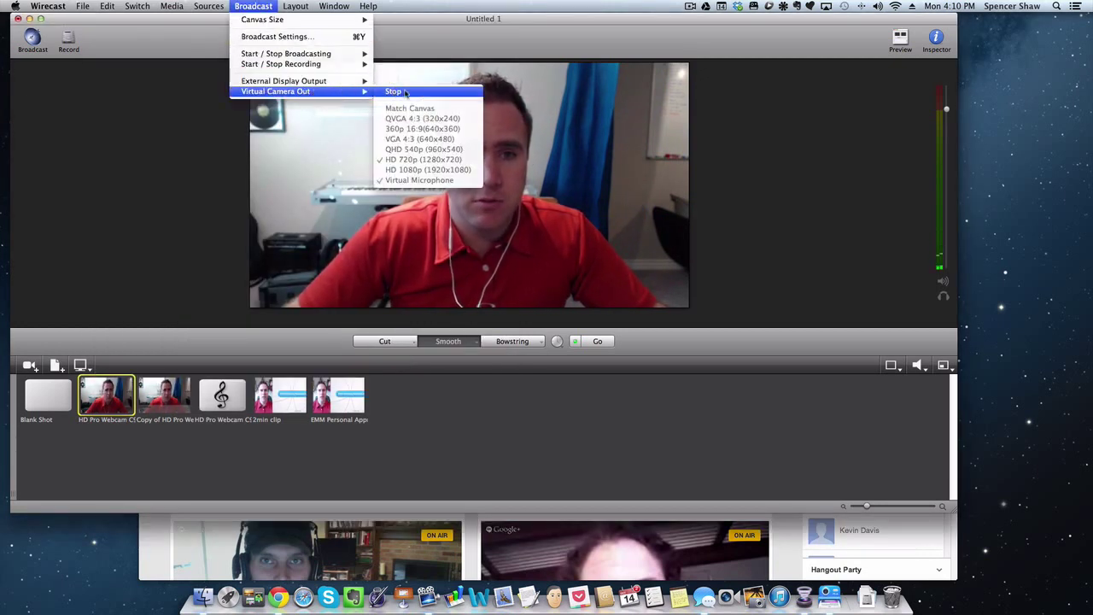
{"action": "left_click", "coordinate": [340, 91]}
Set the virtual camera resolution to HD 720p (1280x720).
{"action": "left_click", "coordinate": [258, 6]}
{"action": "mouse_move", "coordinate": [328, 92]}
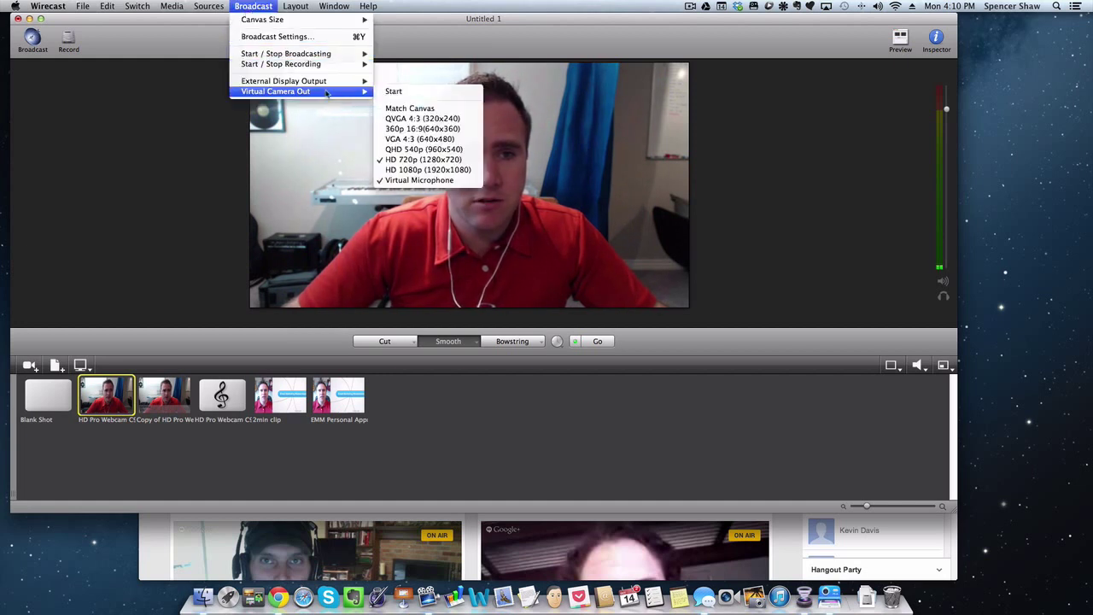
{"action": "left_click", "coordinate": [407, 134]}
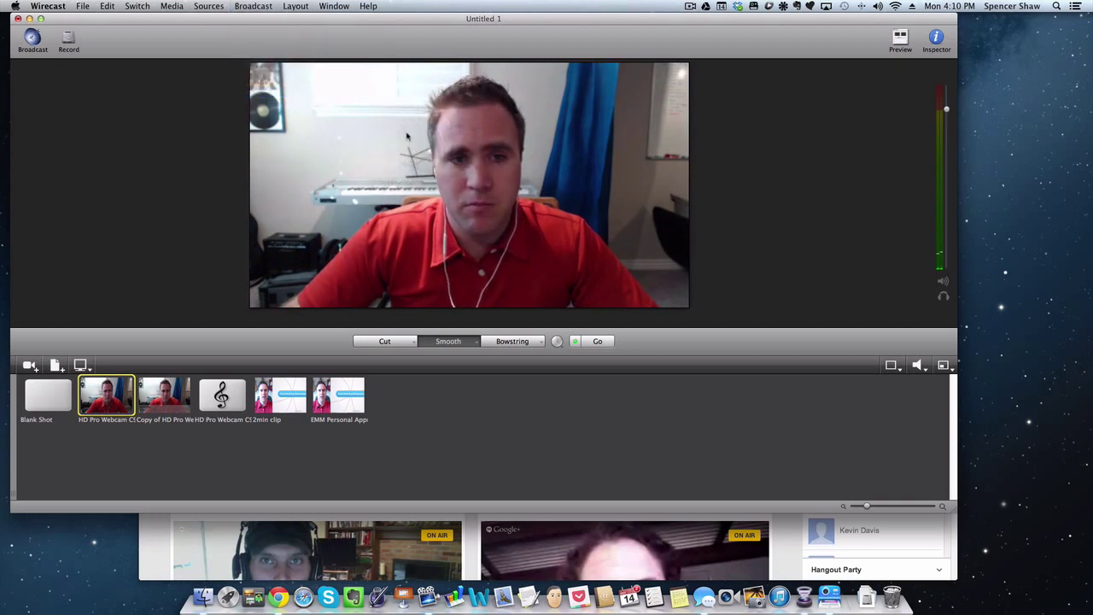
{"action": "left_click", "coordinate": [254, 7]}
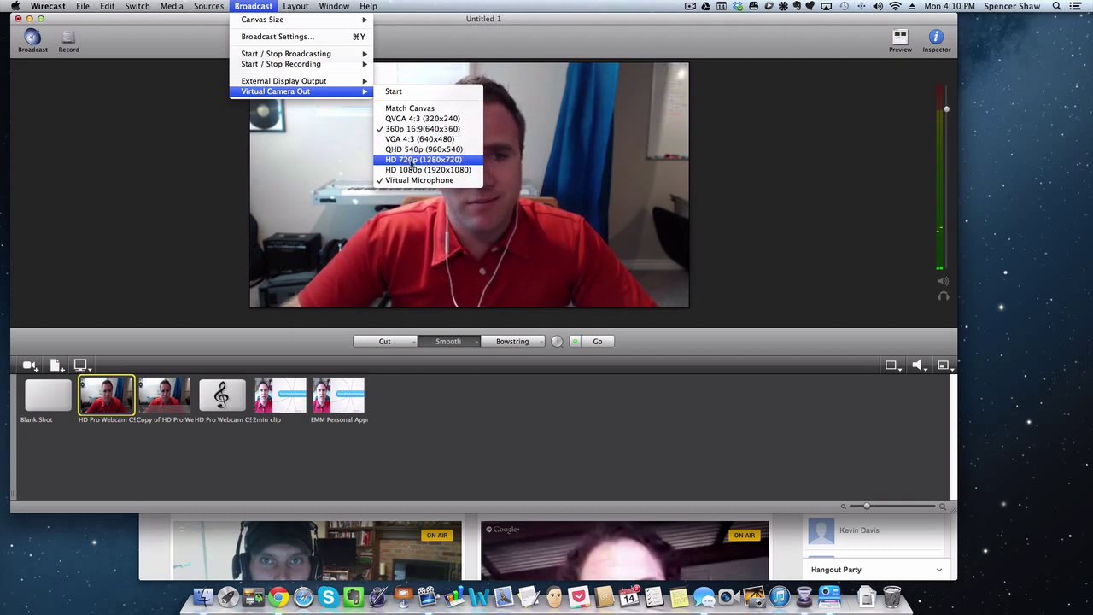
{"action": "left_click", "coordinate": [411, 161]}
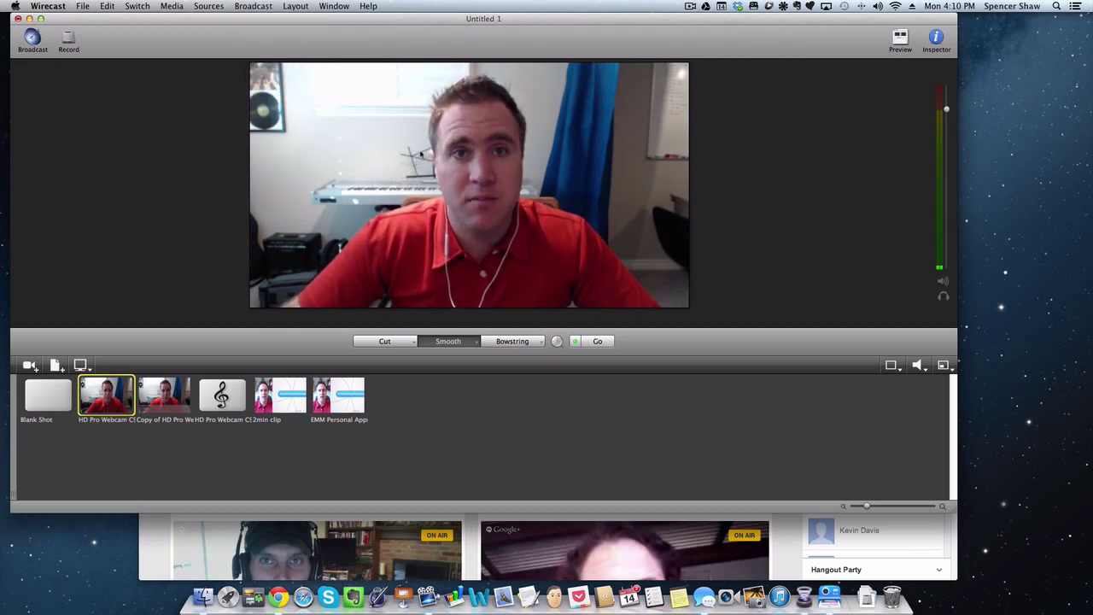
Save the project as 'samtest' in Documents, then save its latest changes.
{"action": "left_click", "coordinate": [85, 7]}
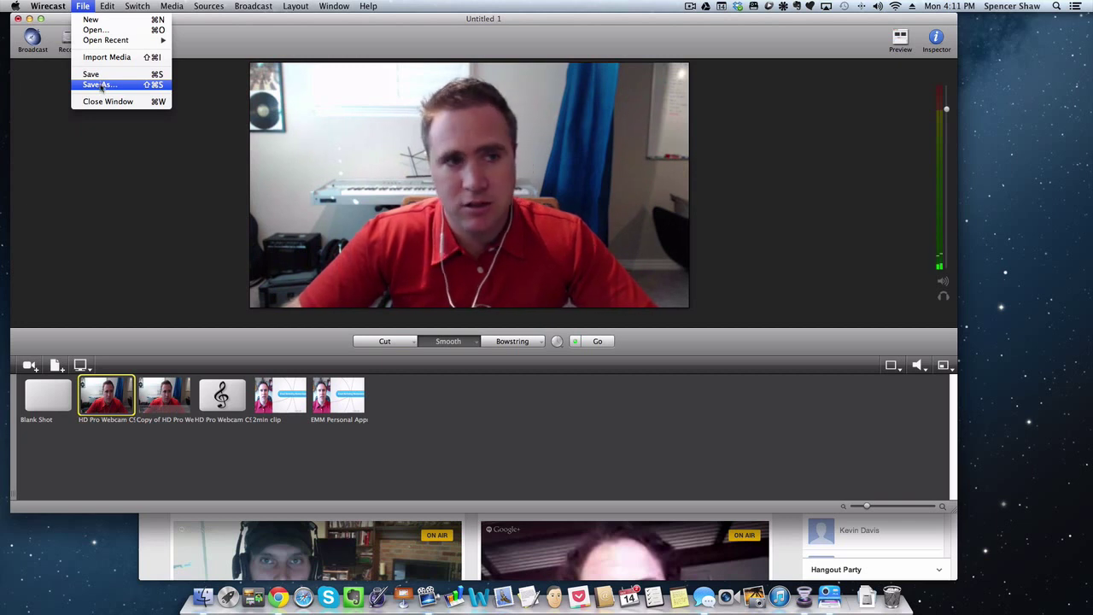
{"action": "left_click", "coordinate": [100, 85]}
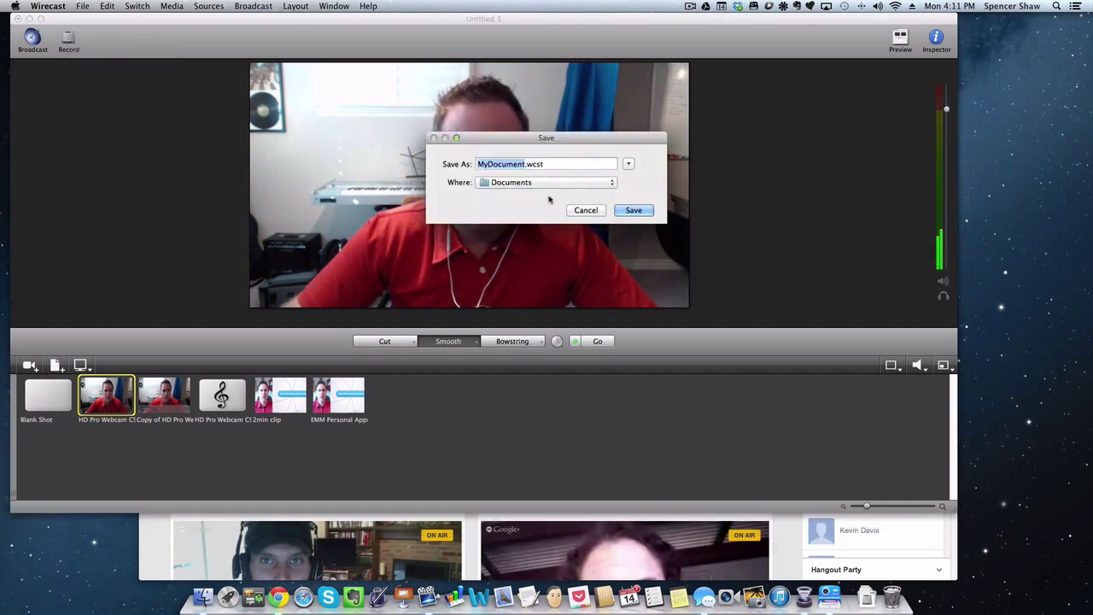
{"action": "type", "text": "samtest"}
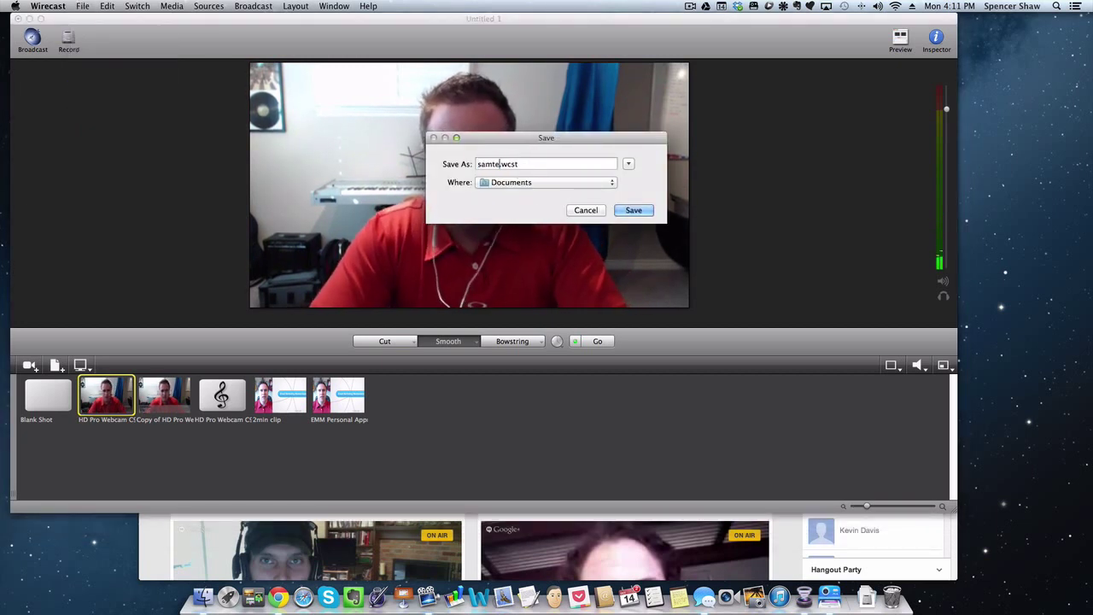
{"action": "left_click", "coordinate": [631, 211]}
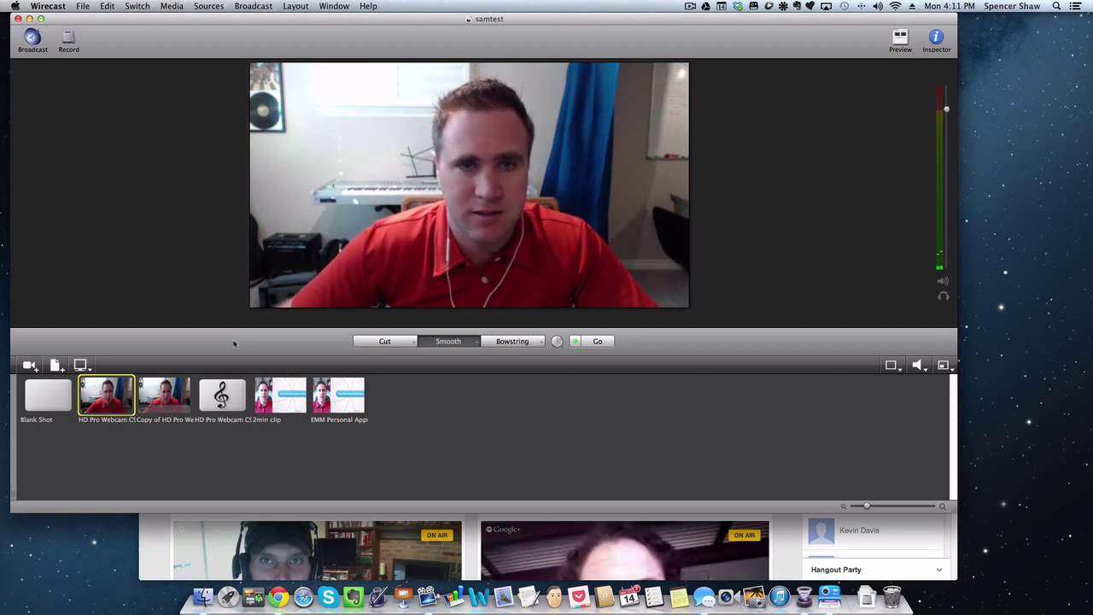
{"action": "left_click", "coordinate": [83, 6]}
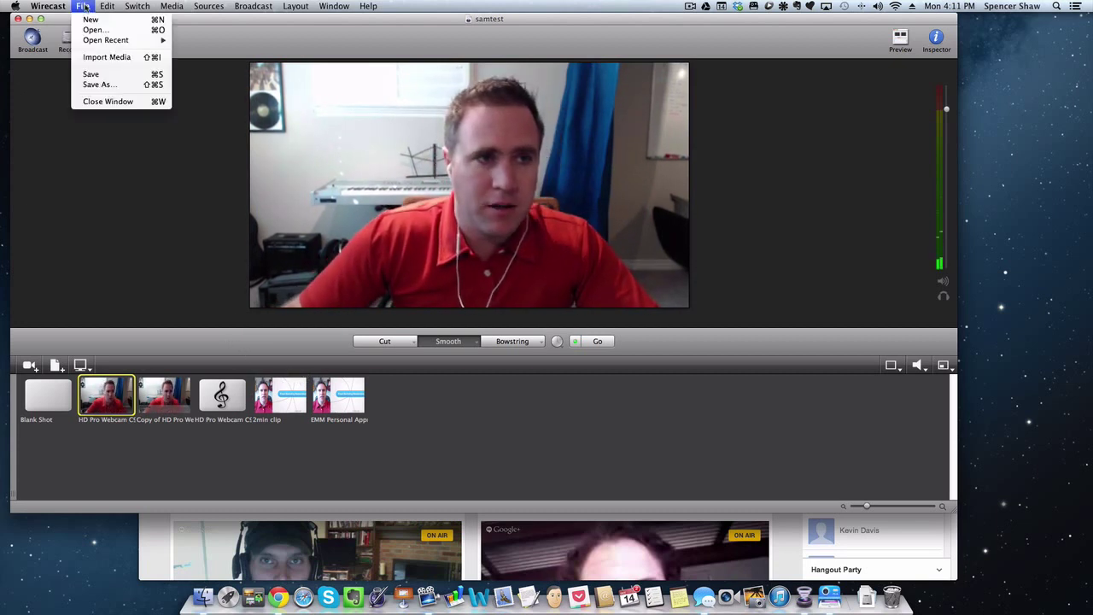
{"action": "left_click", "coordinate": [102, 73]}
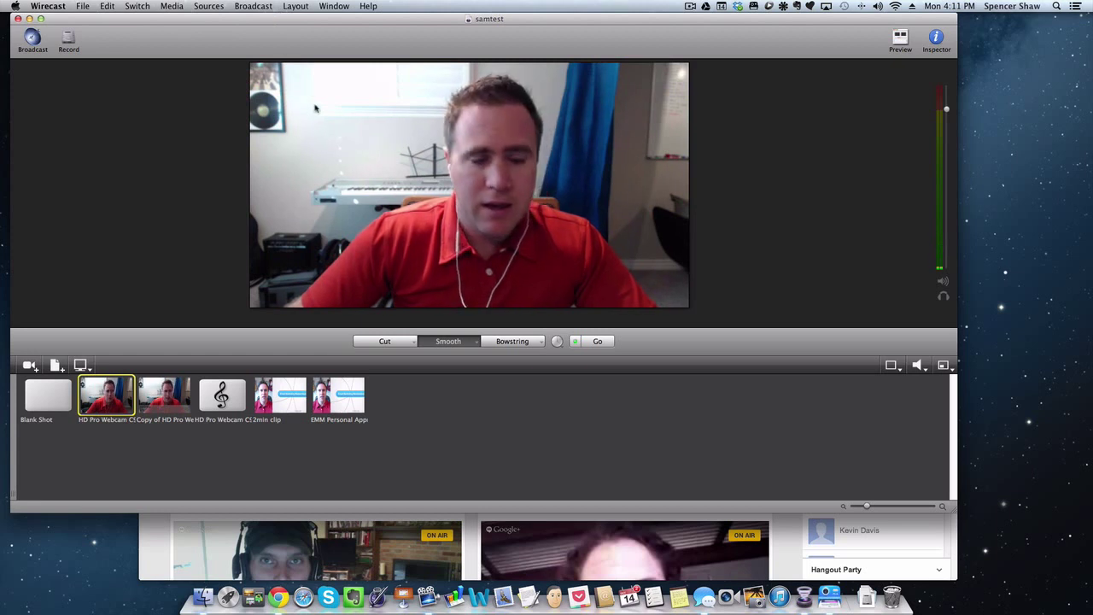
Start Virtual Camera Out, sending the HD 720p output to the virtual camera.
{"action": "left_click", "coordinate": [248, 6]}
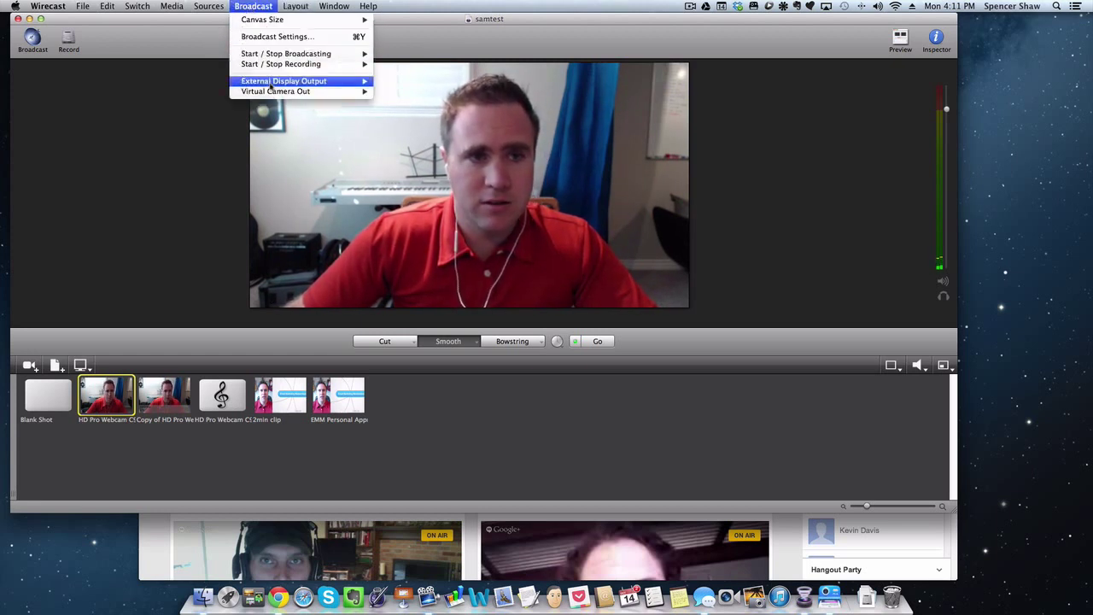
{"action": "mouse_move", "coordinate": [290, 91]}
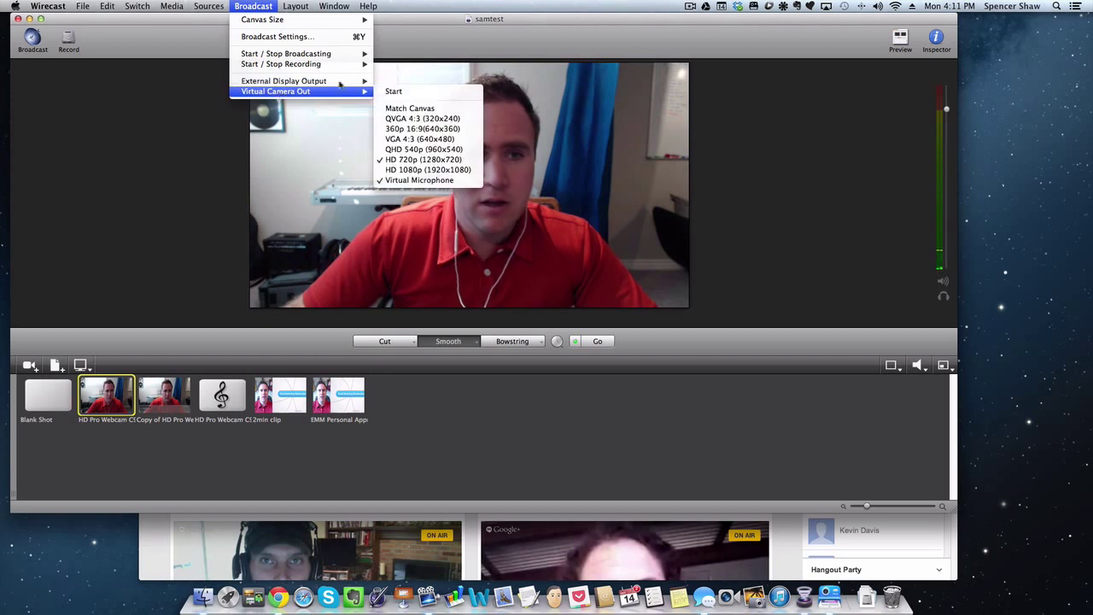
{"action": "left_click", "coordinate": [411, 92]}
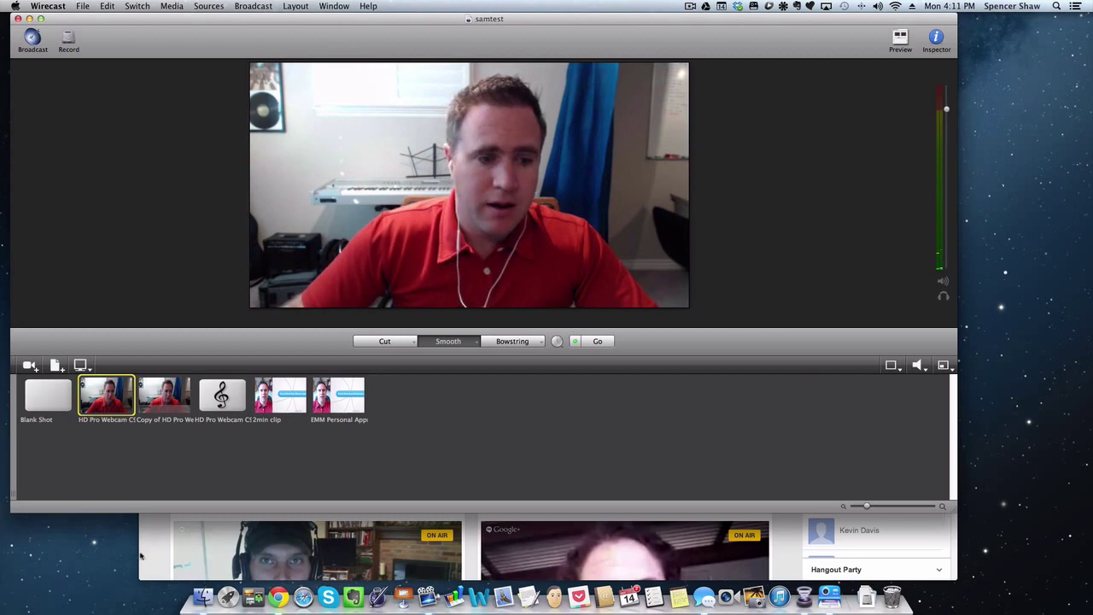
Launch a new Hangout On Air titled 'Sam Test' and agree to the On Air terms.
{"action": "left_click", "coordinate": [167, 531]}
{"action": "left_click", "coordinate": [669, 78]}
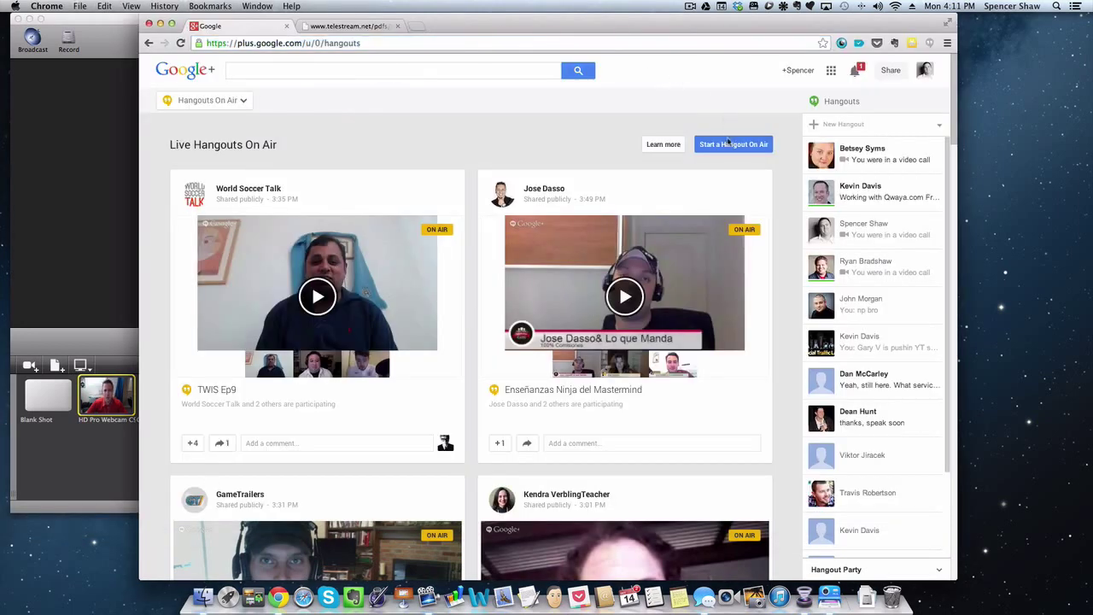
{"action": "left_click", "coordinate": [732, 145]}
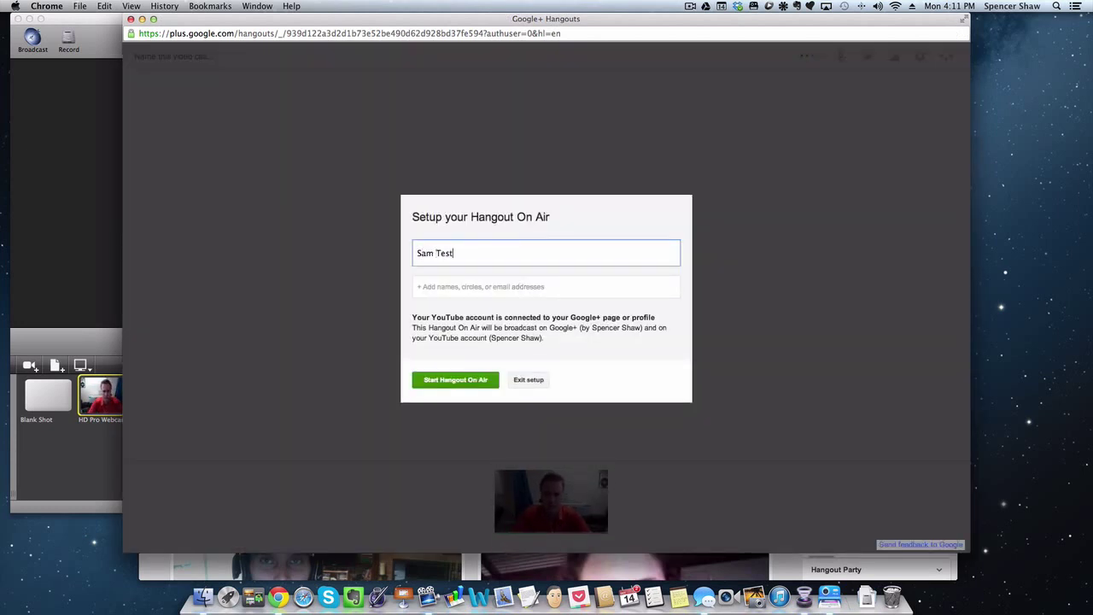
{"action": "left_click", "coordinate": [479, 381]}
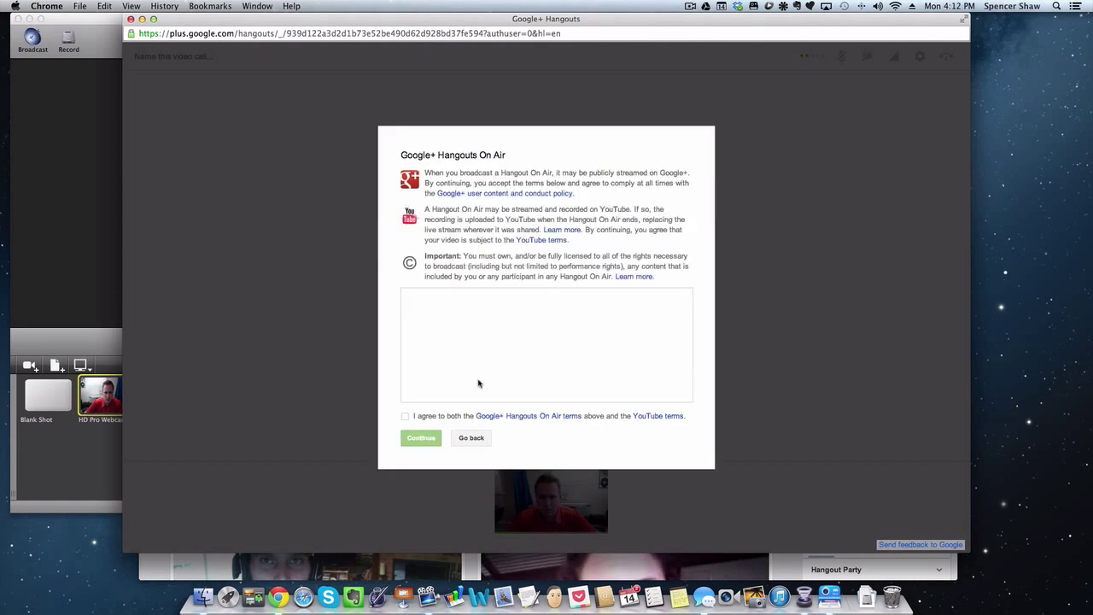
{"action": "left_click", "coordinate": [403, 418]}
{"action": "left_click", "coordinate": [420, 437]}
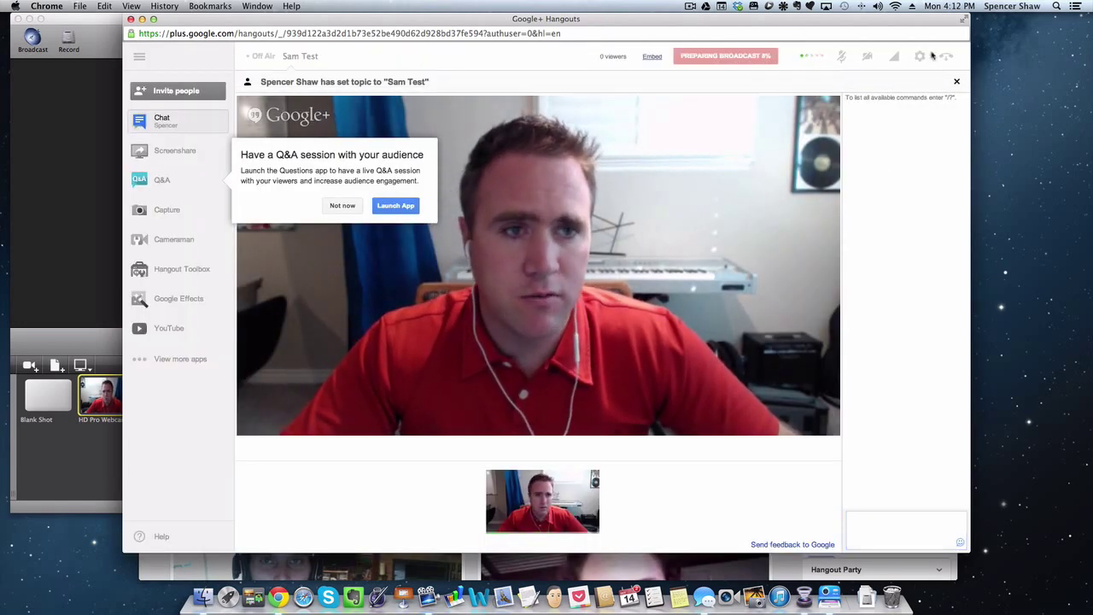
Save Wirecast Virtual Camera and Wirecast Virtual Microphone as hangout inputs, then decline the Q&A suggestion.
{"action": "left_click", "coordinate": [921, 56]}
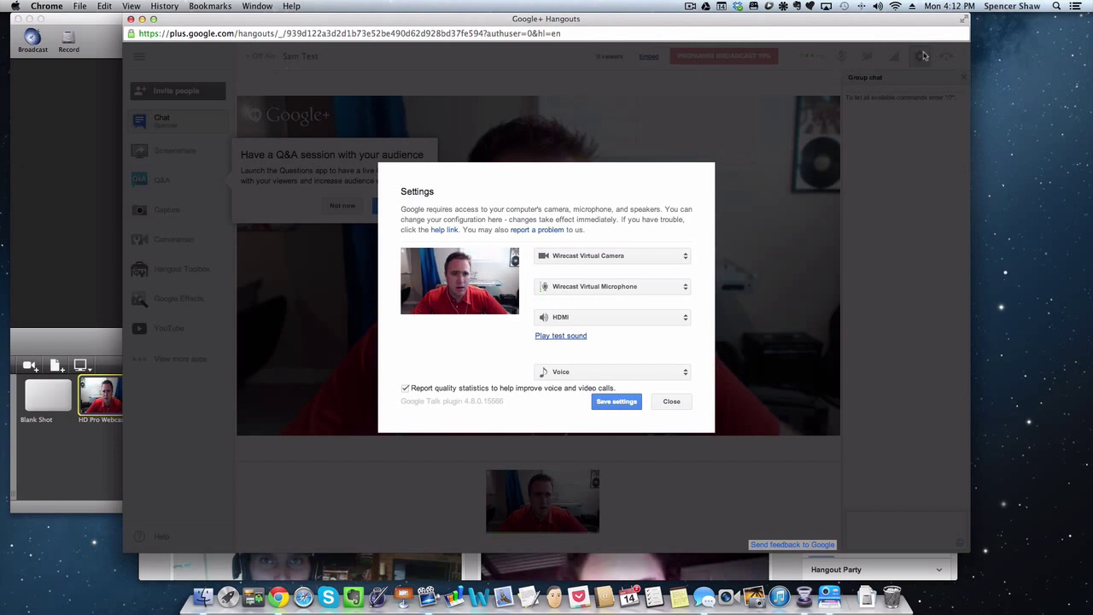
{"action": "left_click", "coordinate": [669, 257]}
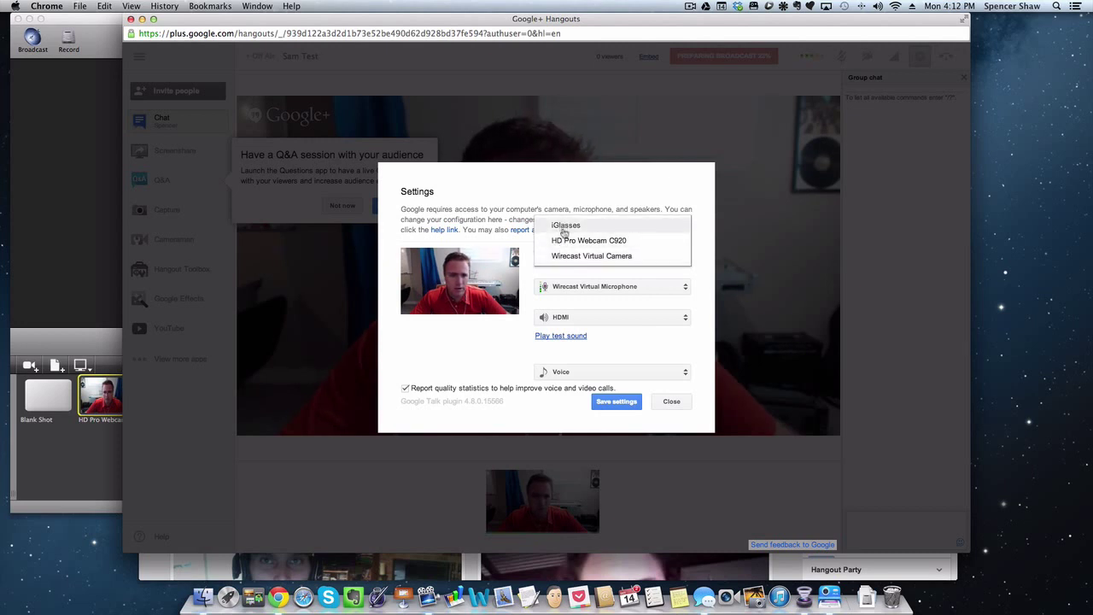
{"action": "left_click", "coordinate": [580, 257]}
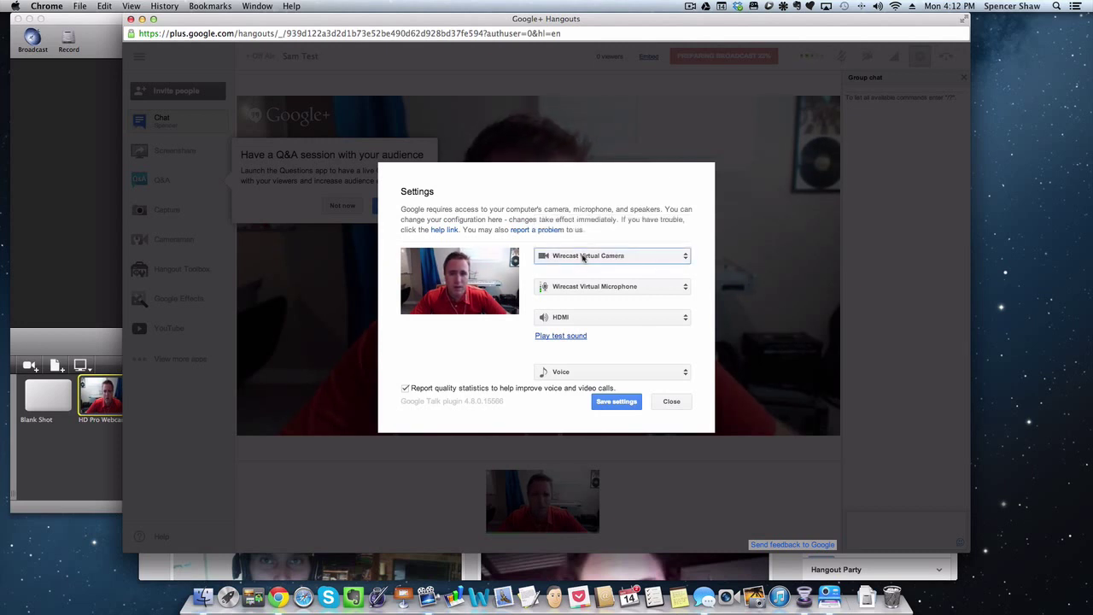
{"action": "left_click", "coordinate": [675, 288]}
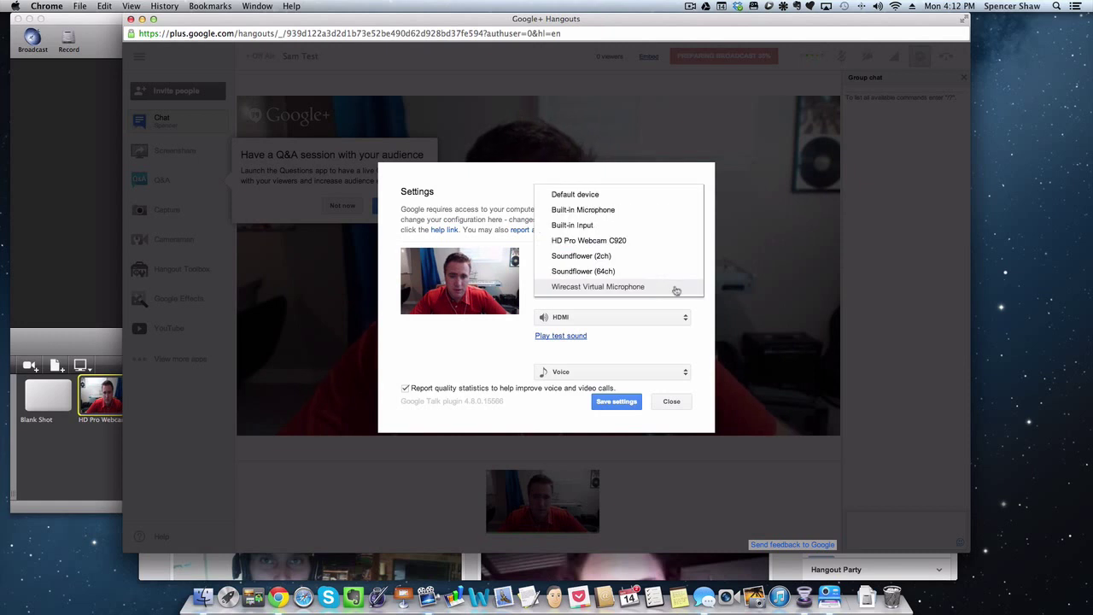
{"action": "left_click", "coordinate": [618, 288]}
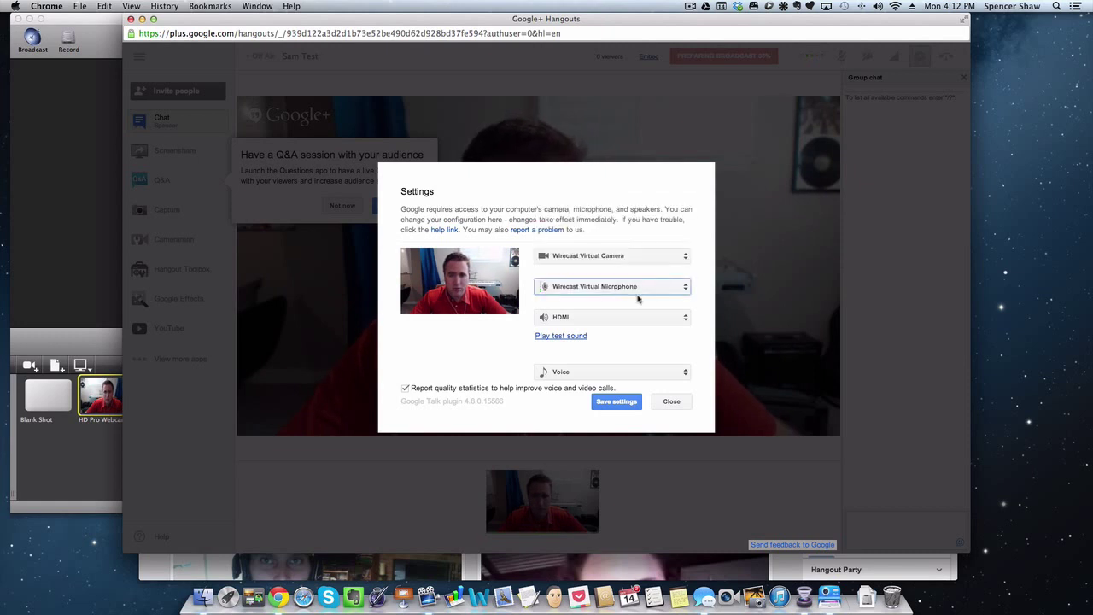
{"action": "left_click", "coordinate": [629, 403]}
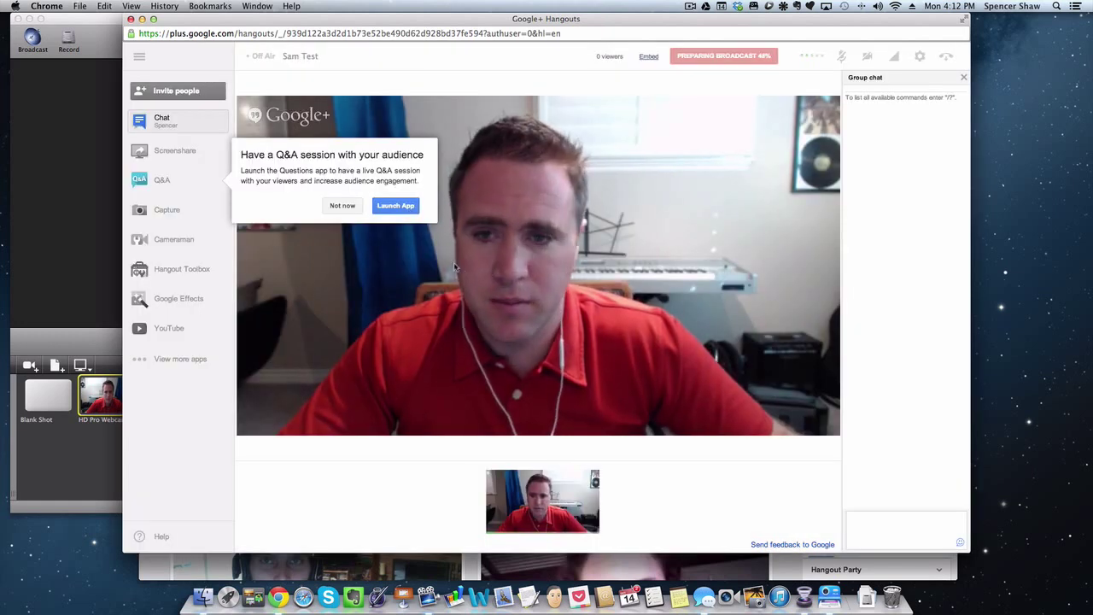
{"action": "left_click", "coordinate": [345, 205]}
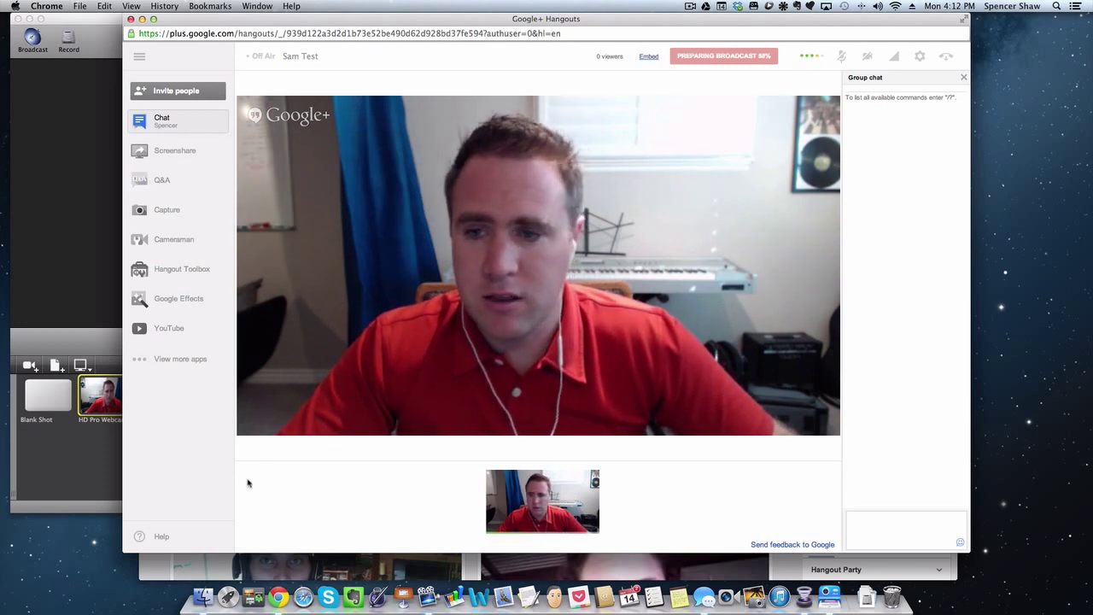
Shrink Wirecast beside the Hangout, then switch live to the lower-third shot, the 2min clip, and back to HD Pro Webcam.
{"action": "left_click", "coordinate": [92, 465]}
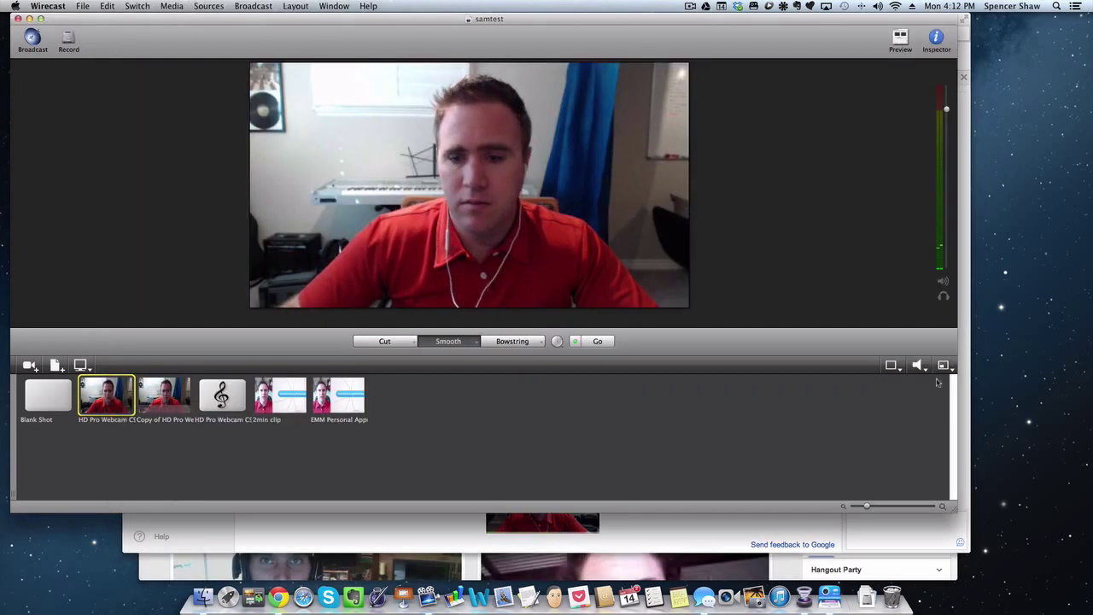
{"action": "left_click_drag", "start_coordinate": [950, 511], "coordinate": [503, 497]}
{"action": "left_click", "coordinate": [164, 386]}
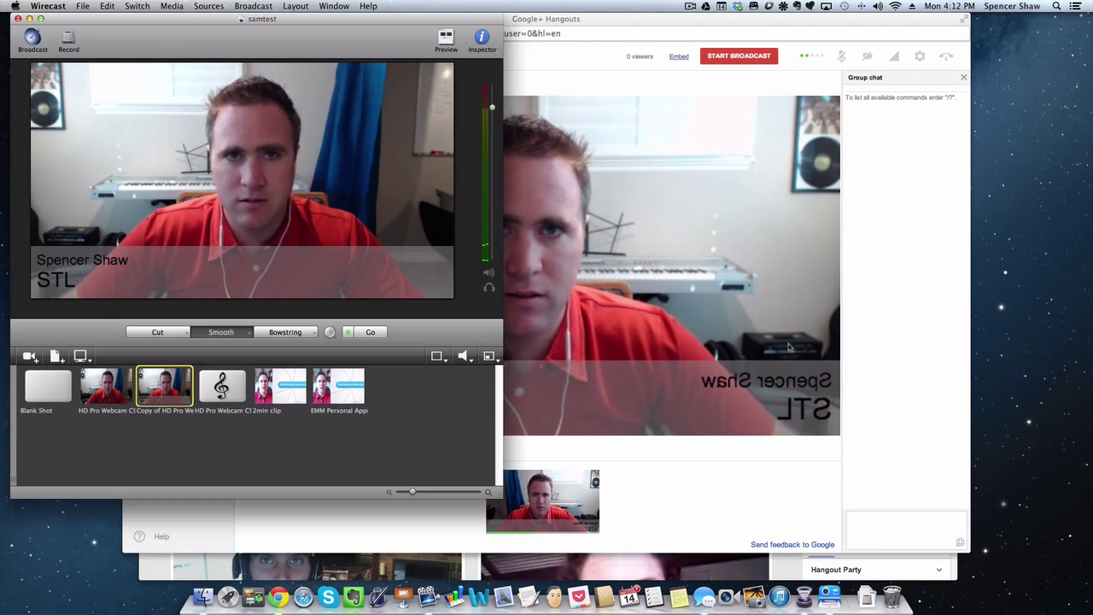
{"action": "left_click", "coordinate": [280, 386]}
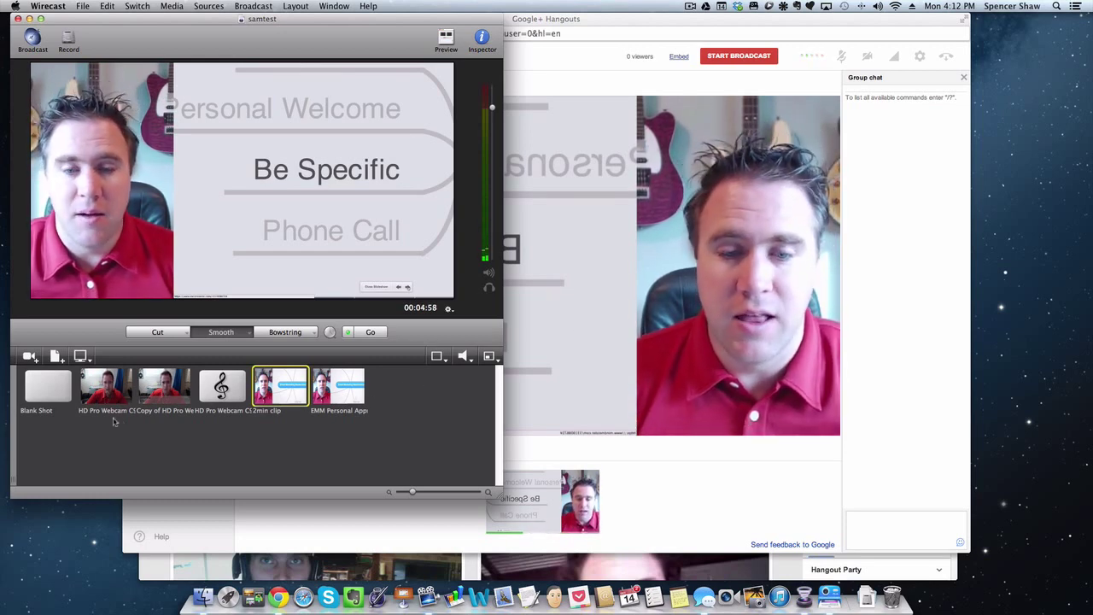
{"action": "left_click", "coordinate": [111, 388]}
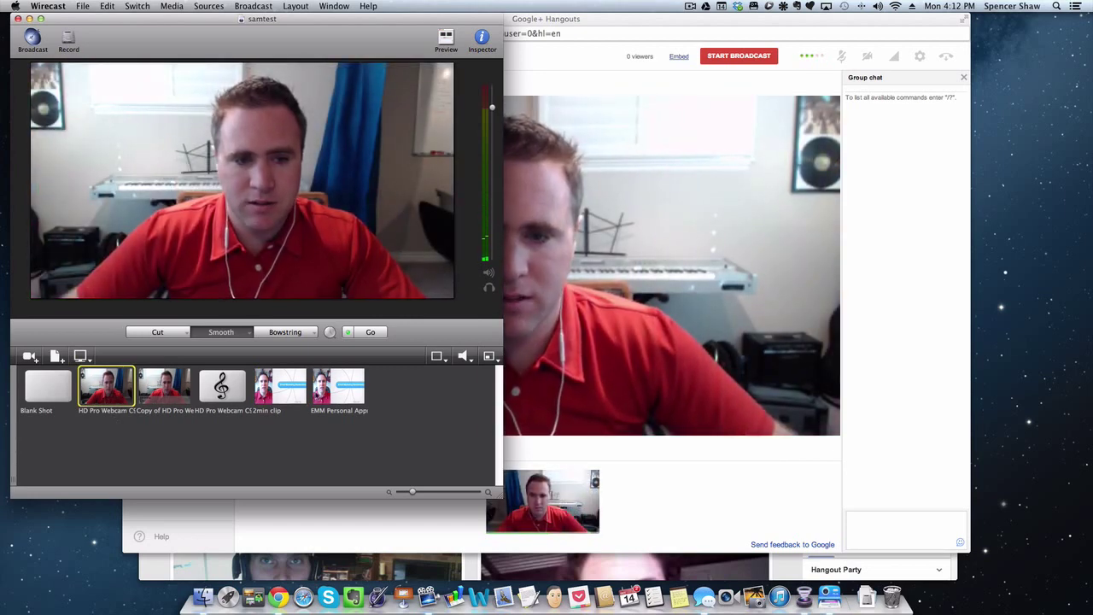
{"action": "left_click", "coordinate": [309, 335]}
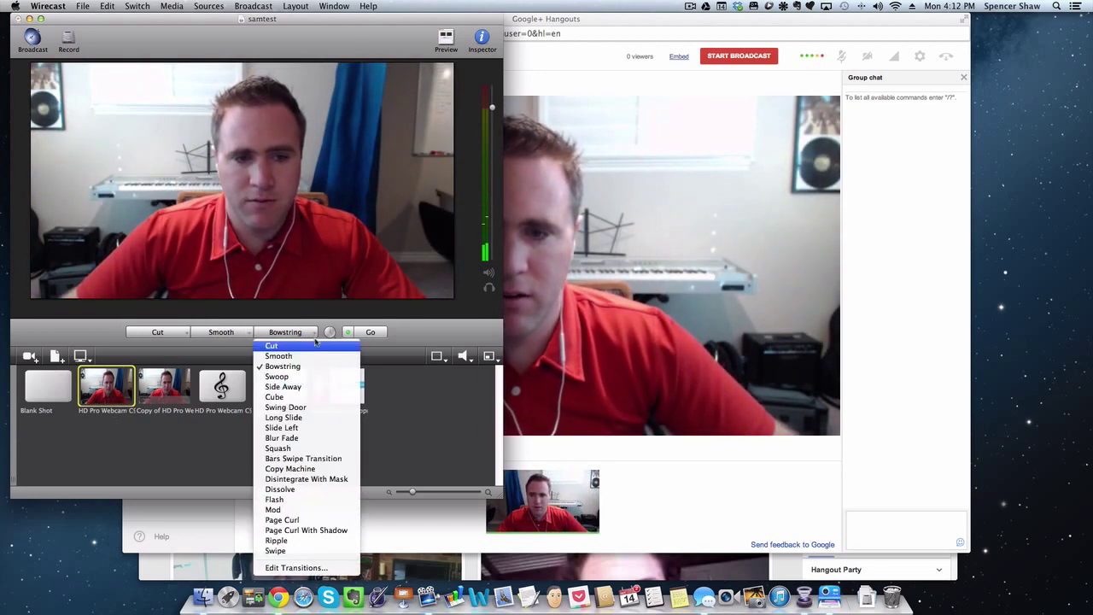
With the Cut transition, switch to the lower-third webcam shot and back to the plain webcam.
{"action": "left_click", "coordinate": [271, 344]}
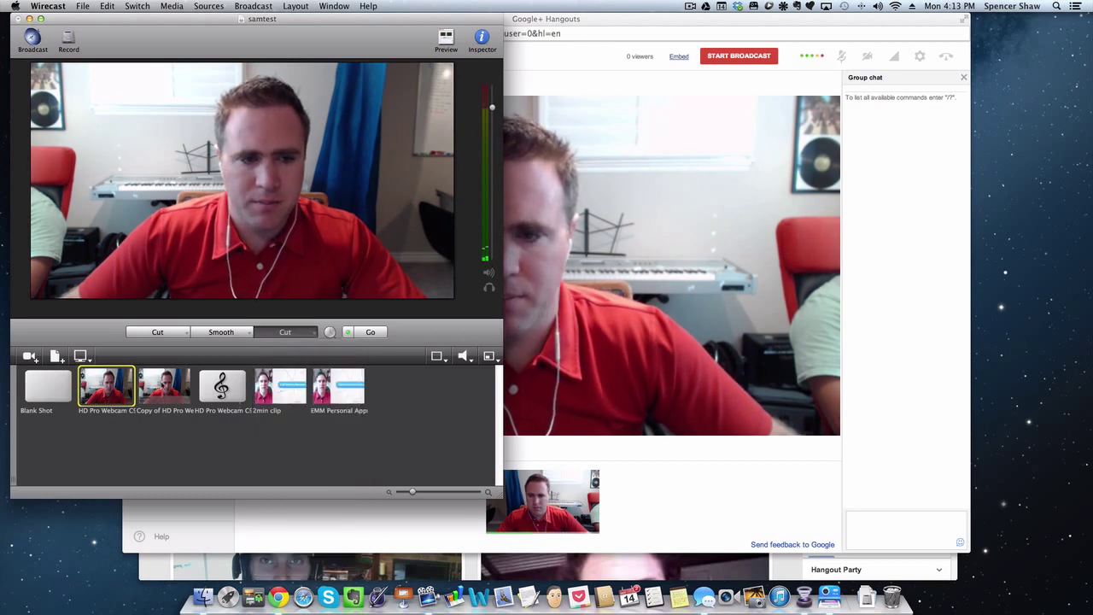
{"action": "left_click", "coordinate": [164, 385]}
{"action": "left_click", "coordinate": [90, 395]}
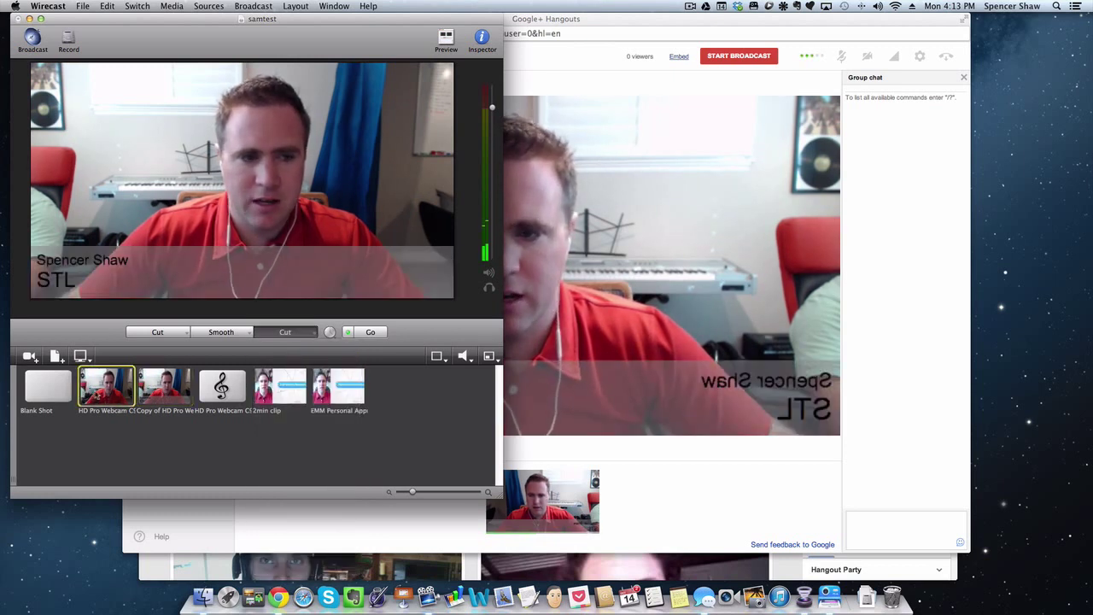
With the Smooth transition, fade to the lower-third webcam shot and back to the plain webcam.
{"action": "left_click", "coordinate": [312, 336]}
{"action": "left_click", "coordinate": [299, 357]}
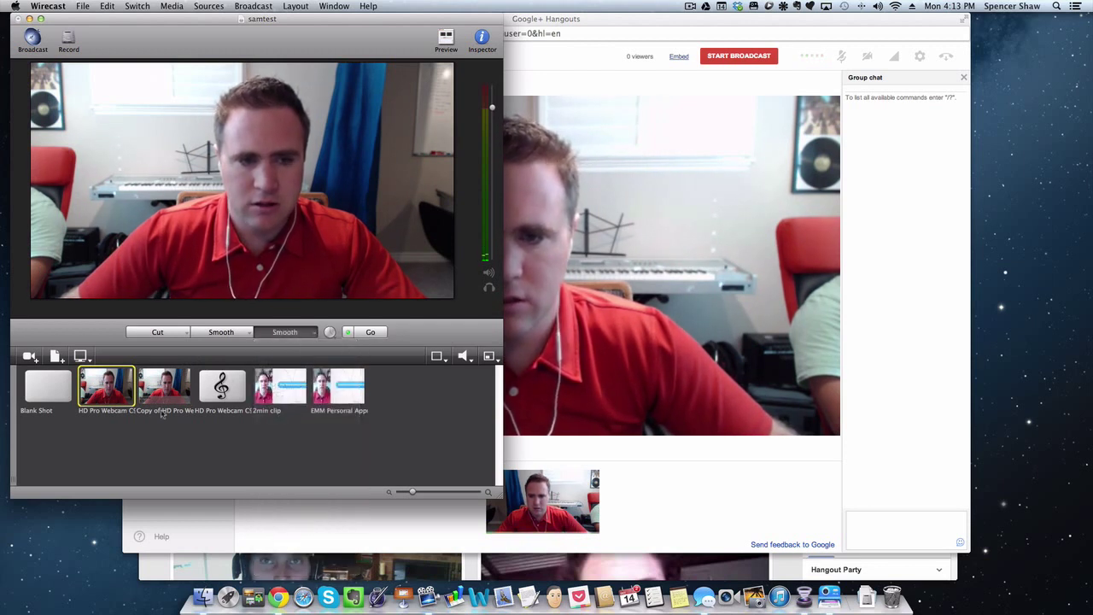
{"action": "left_click", "coordinate": [165, 392]}
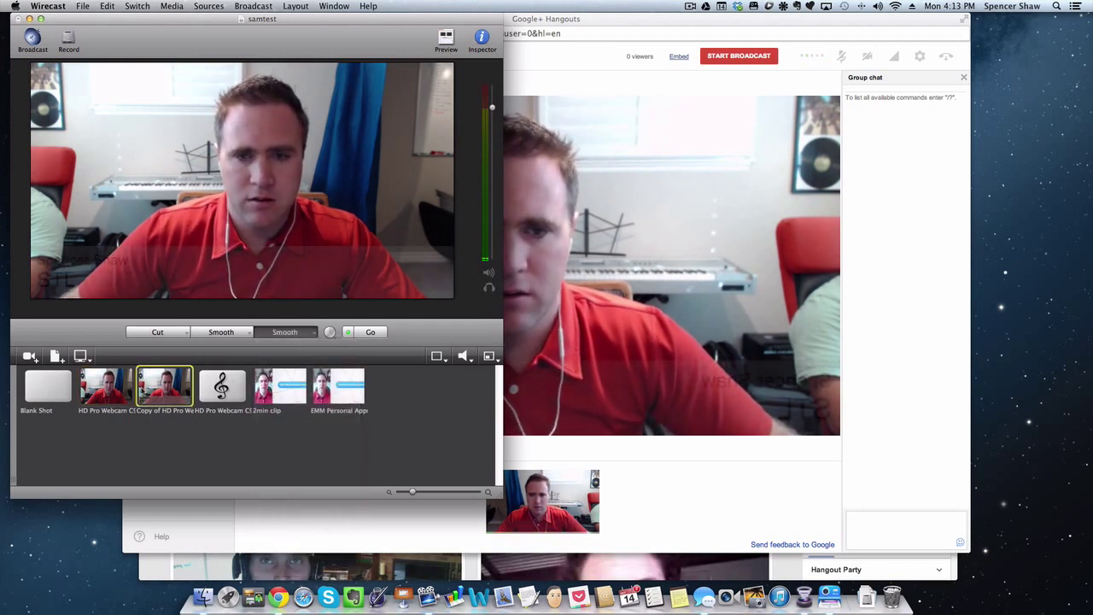
{"action": "left_click", "coordinate": [106, 389]}
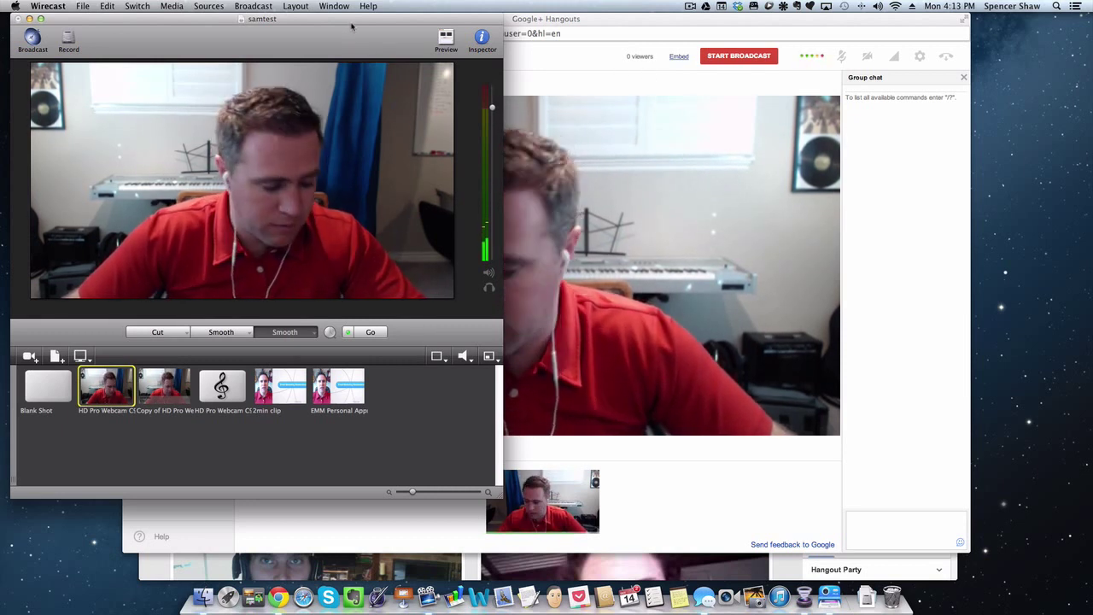
Start recording on all outputs from the Broadcast menu.
{"action": "left_click", "coordinate": [253, 7]}
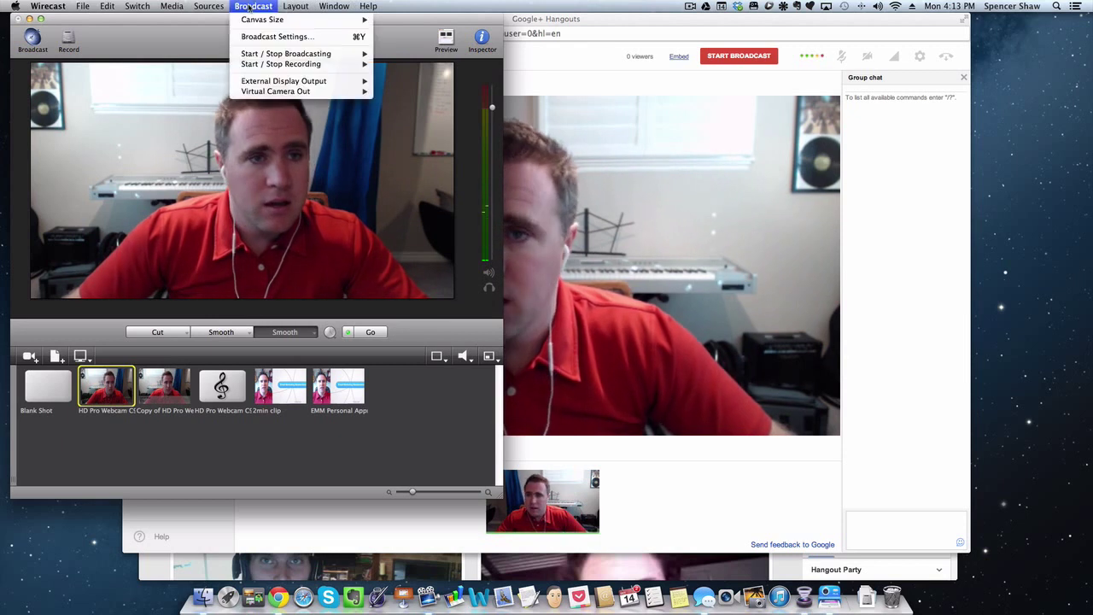
{"action": "mouse_move", "coordinate": [311, 67]}
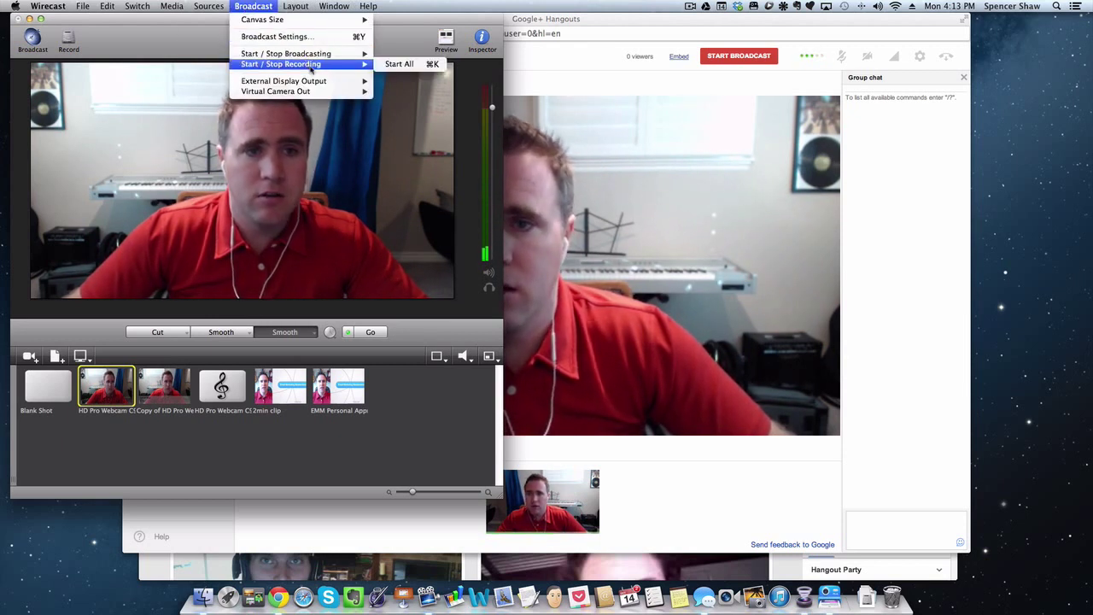
{"action": "left_click", "coordinate": [399, 64]}
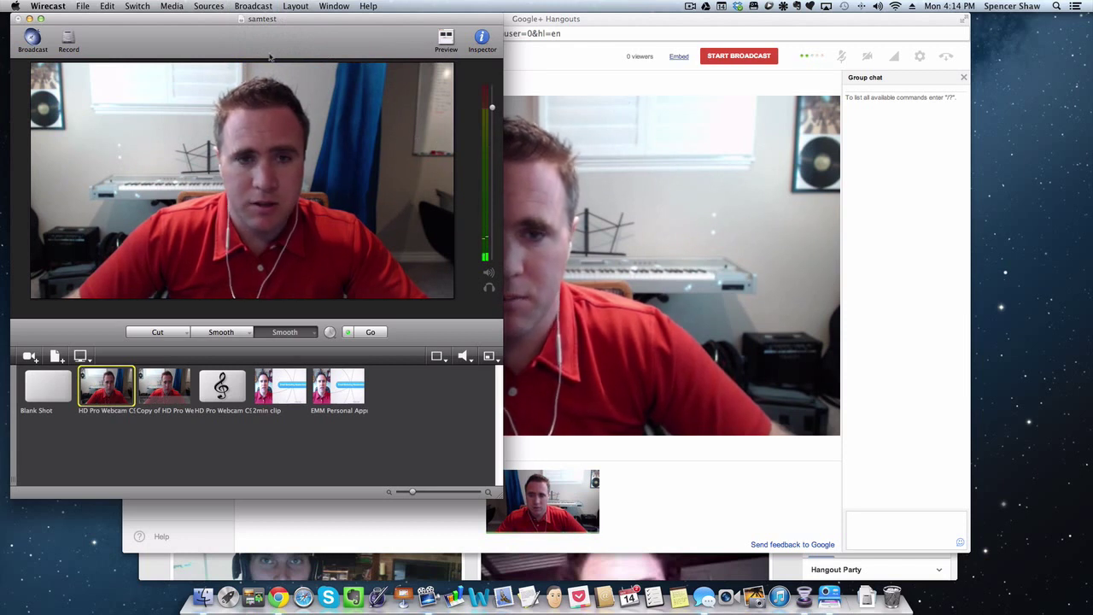
Choose the QuickTime H.264 720p 16:9 (1280x720) encoder preset in Broadcast Settings.
{"action": "left_click", "coordinate": [265, 6]}
{"action": "mouse_move", "coordinate": [350, 64]}
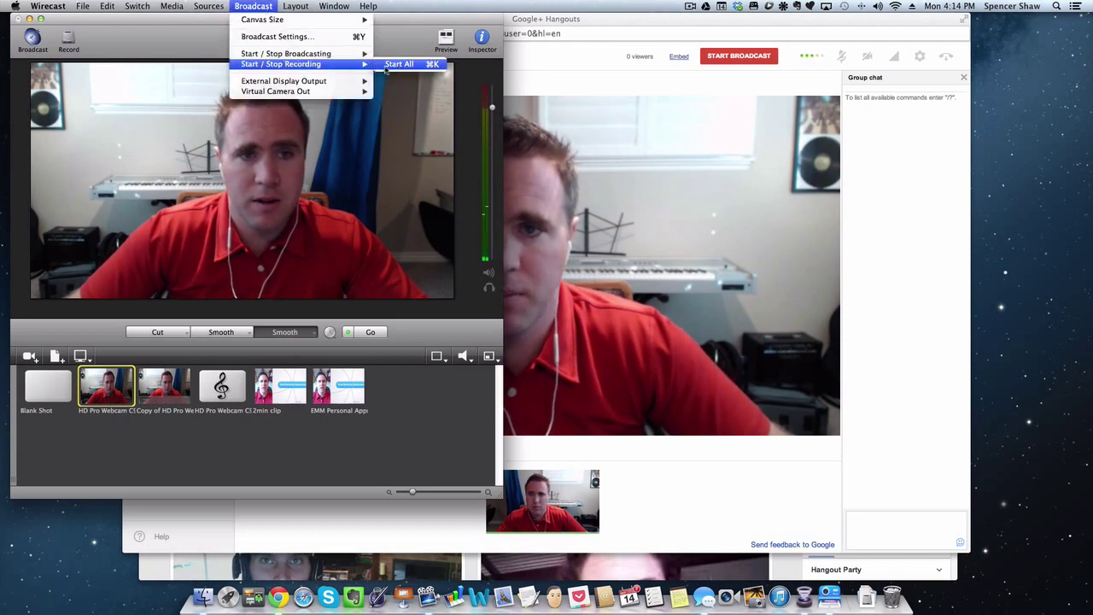
{"action": "left_click", "coordinate": [278, 36]}
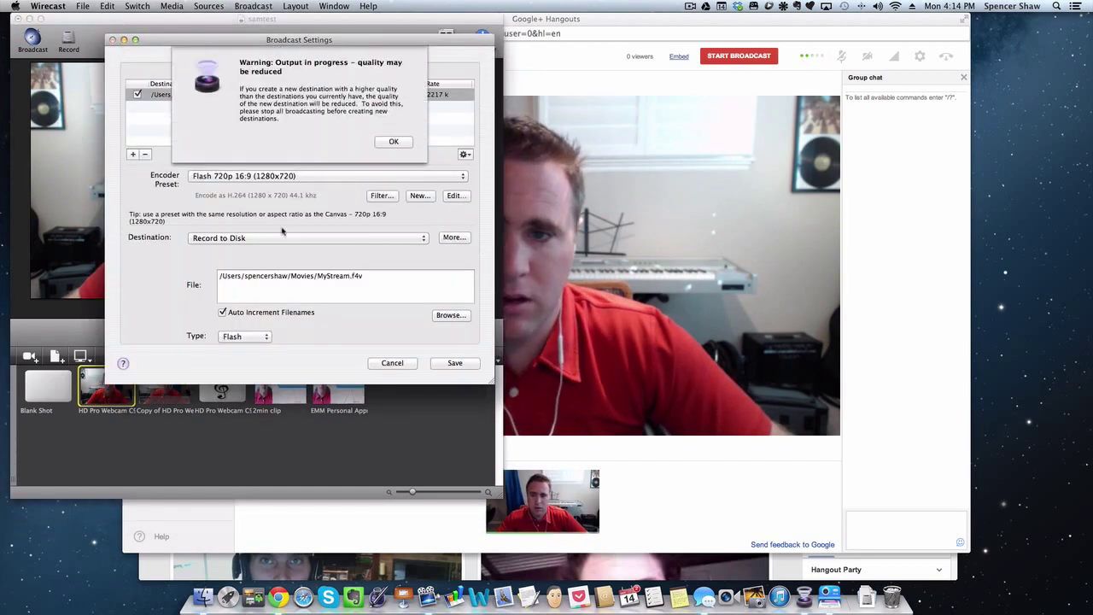
{"action": "left_click", "coordinate": [393, 142]}
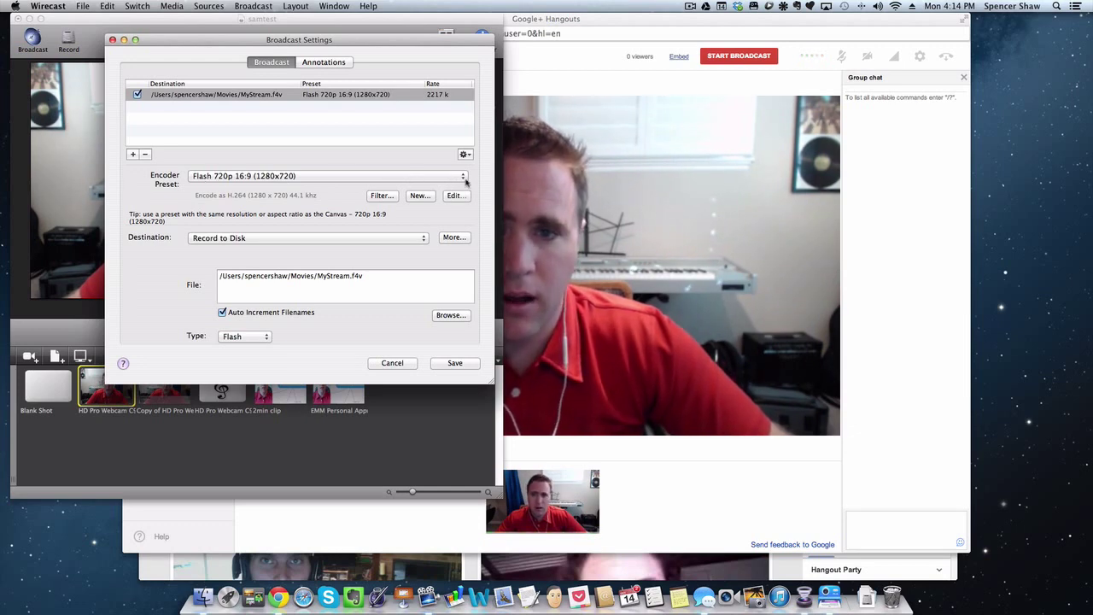
{"action": "left_click", "coordinate": [466, 177]}
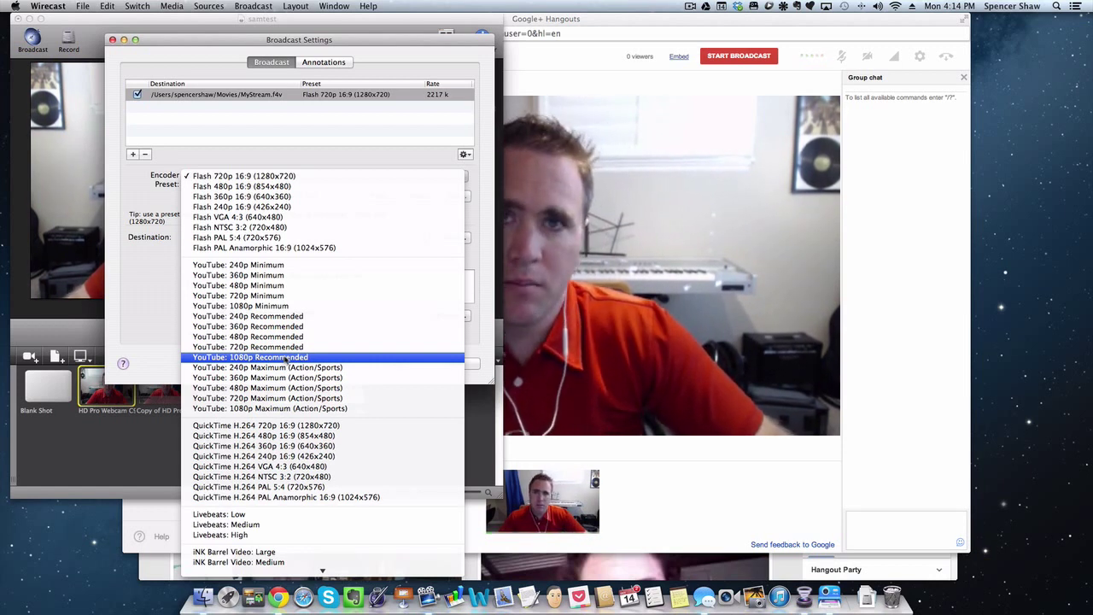
{"action": "scroll", "coordinate": [286, 362], "scroll_direction": "down", "scroll_amount": 3}
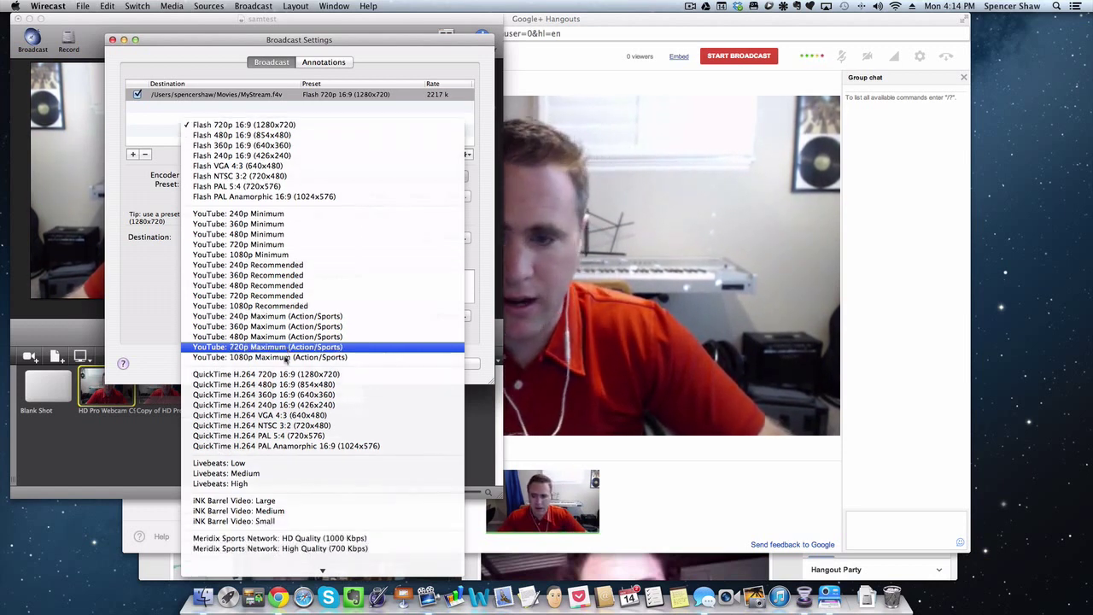
{"action": "scroll", "coordinate": [287, 361], "scroll_direction": "down", "scroll_amount": 2}
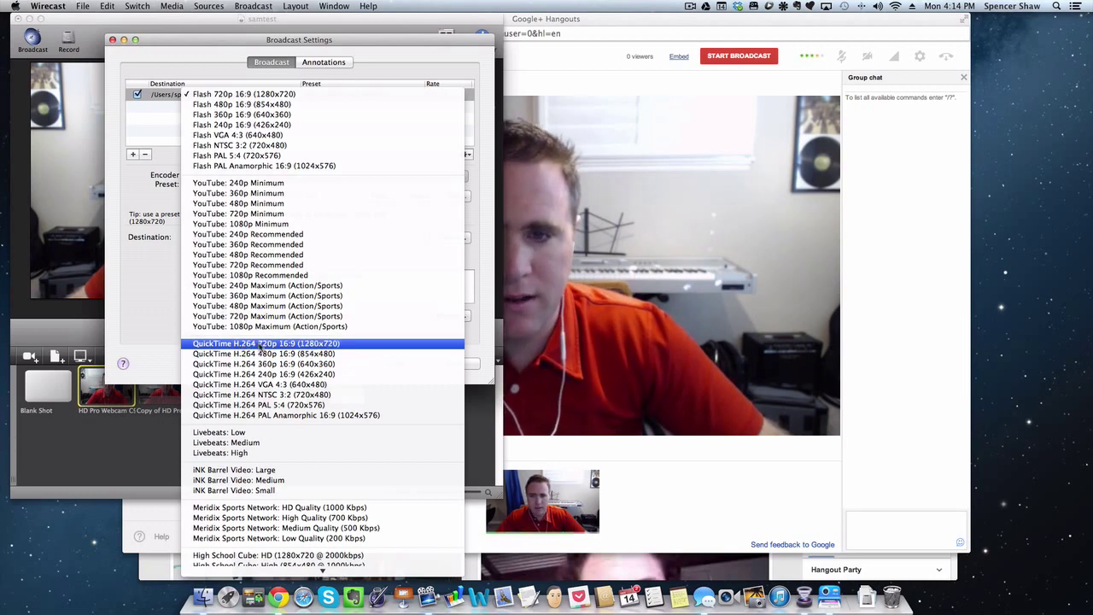
{"action": "left_click", "coordinate": [261, 347]}
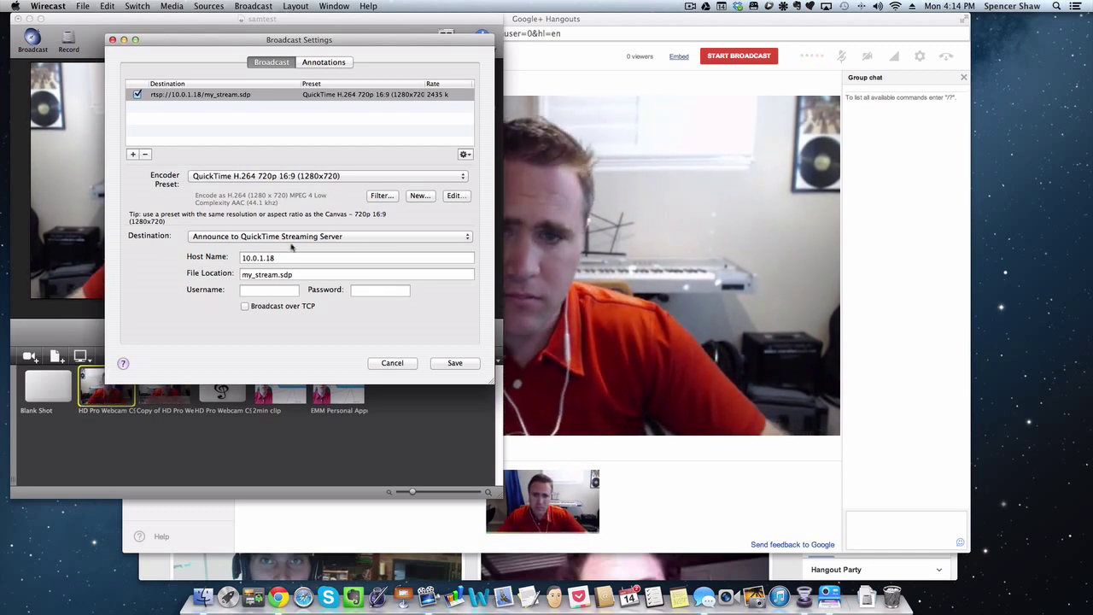
{"action": "left_click", "coordinate": [392, 363]}
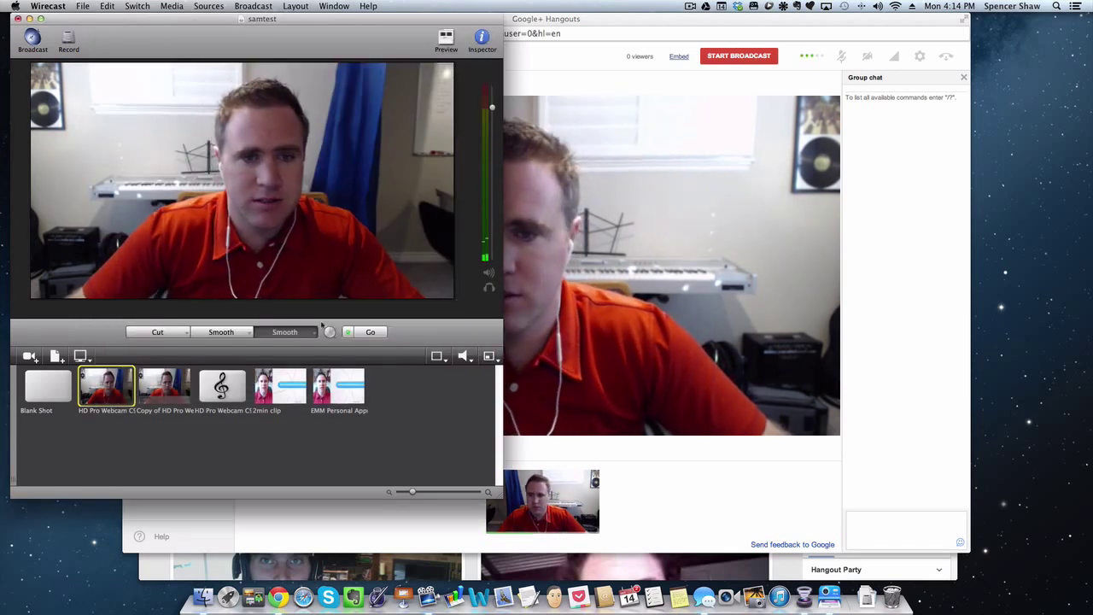